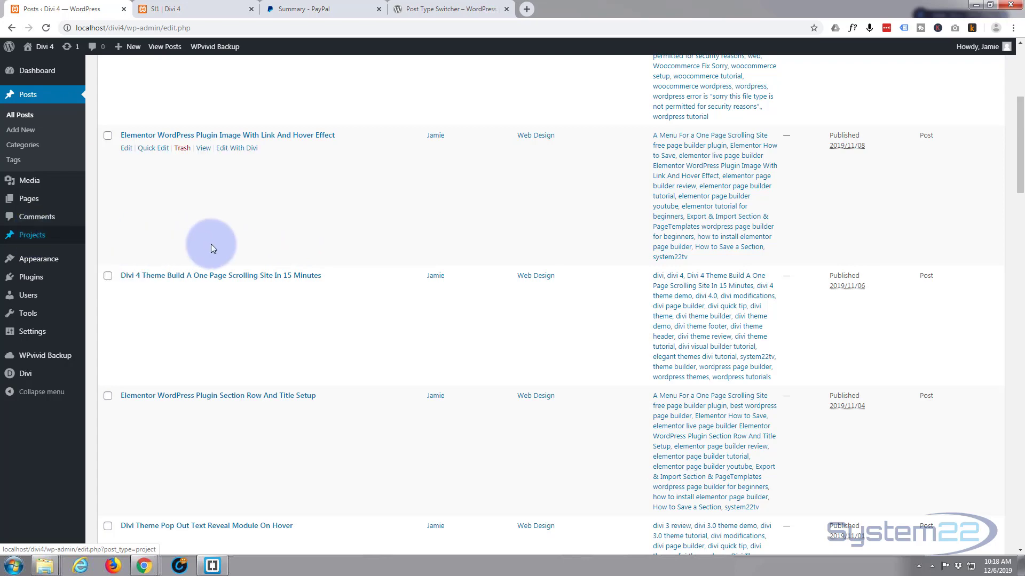
scroll(210, 244, "up", 6)
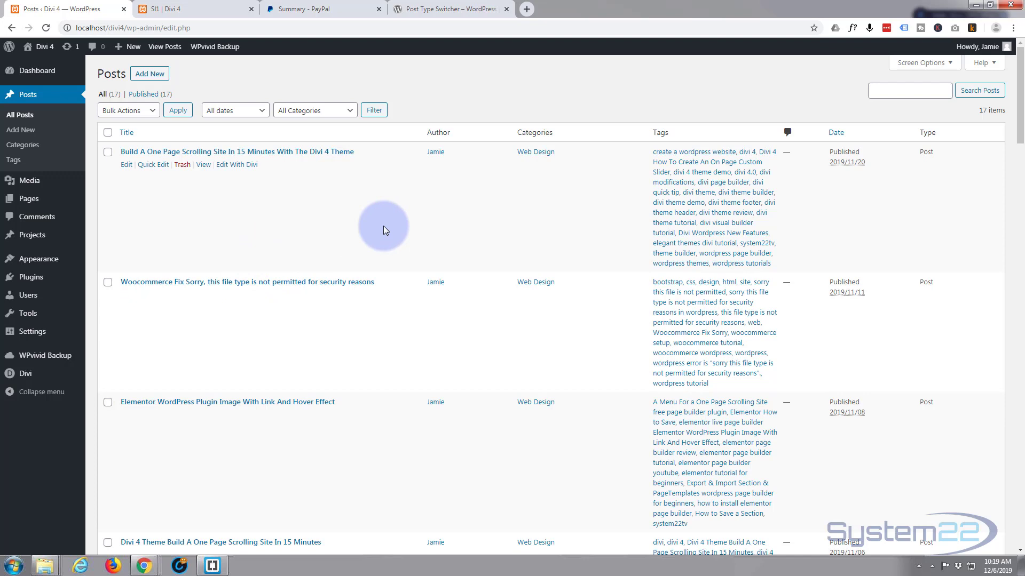
Download the Post Type Switcher plugin zip from its WordPress.org page.
left_click(441, 9)
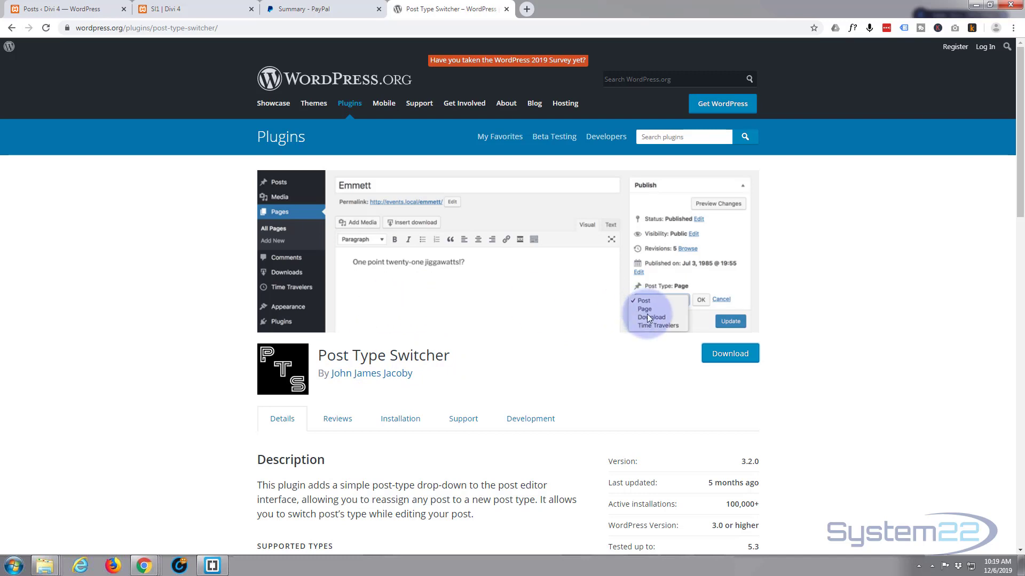
left_click(730, 354)
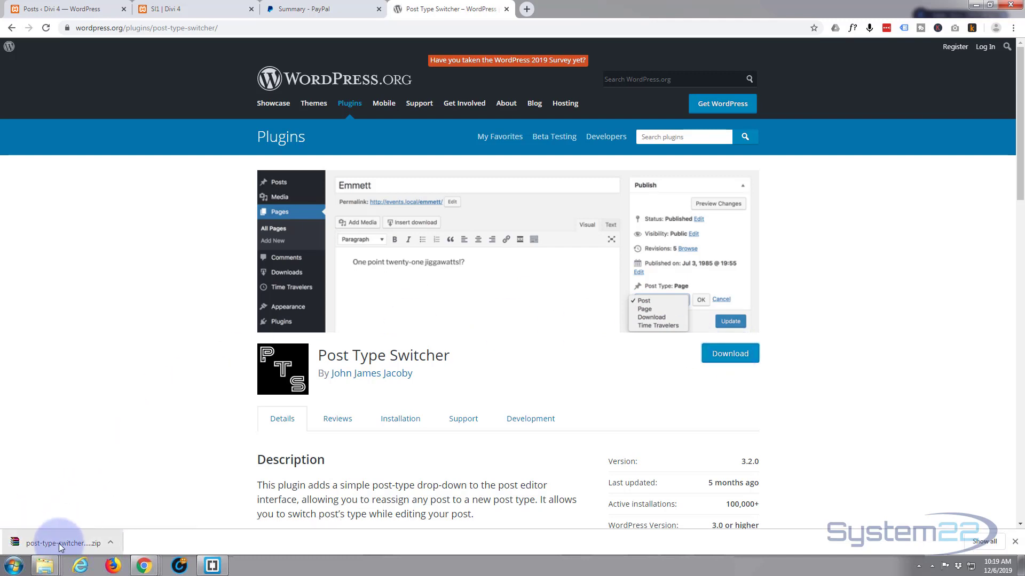
Go to Plugins > Add New > Upload Plugin and drop the Post Type Switcher zip into the upload field.
left_click(80, 10)
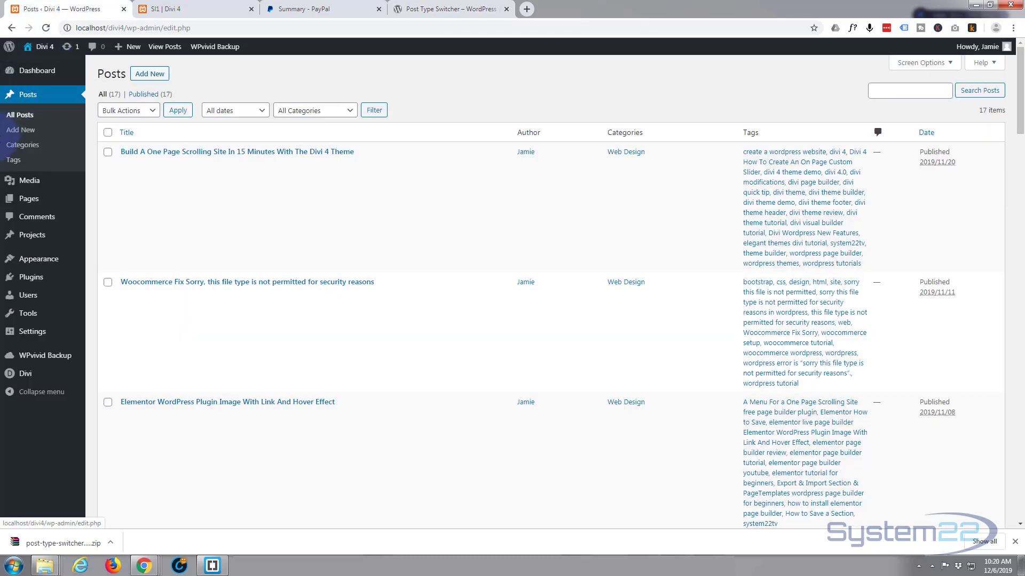
left_click(33, 277)
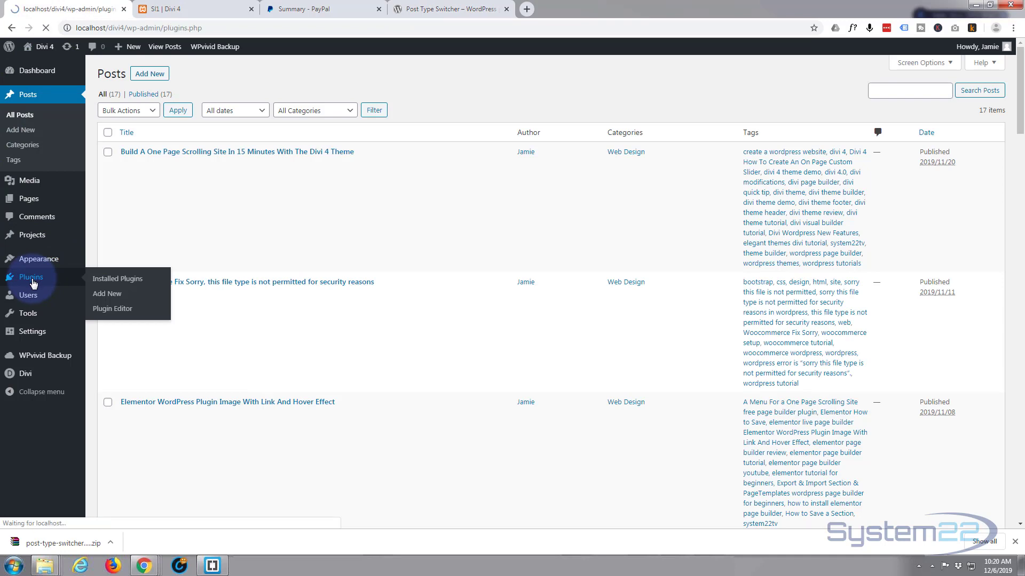
left_click(161, 74)
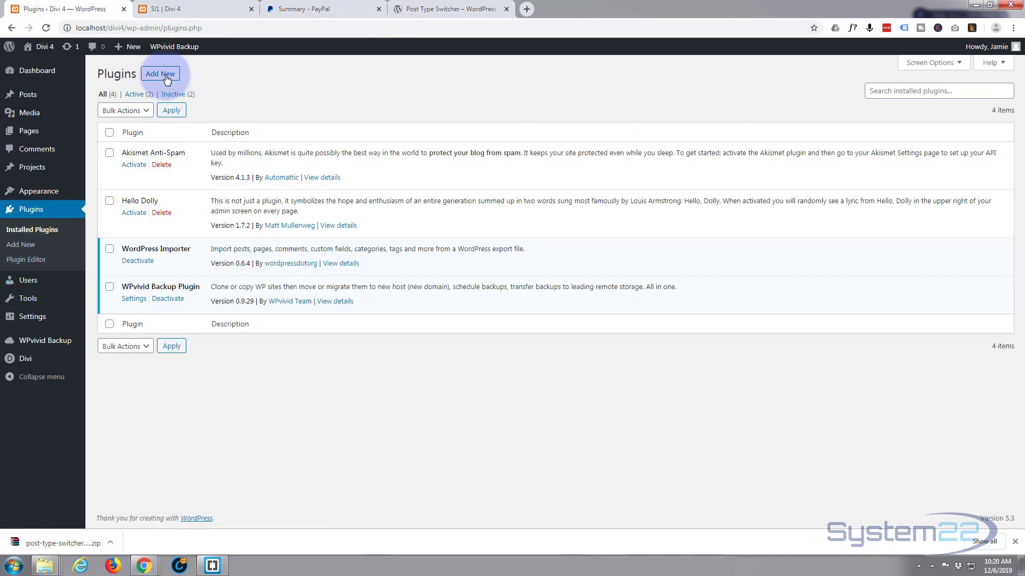
left_click(167, 77)
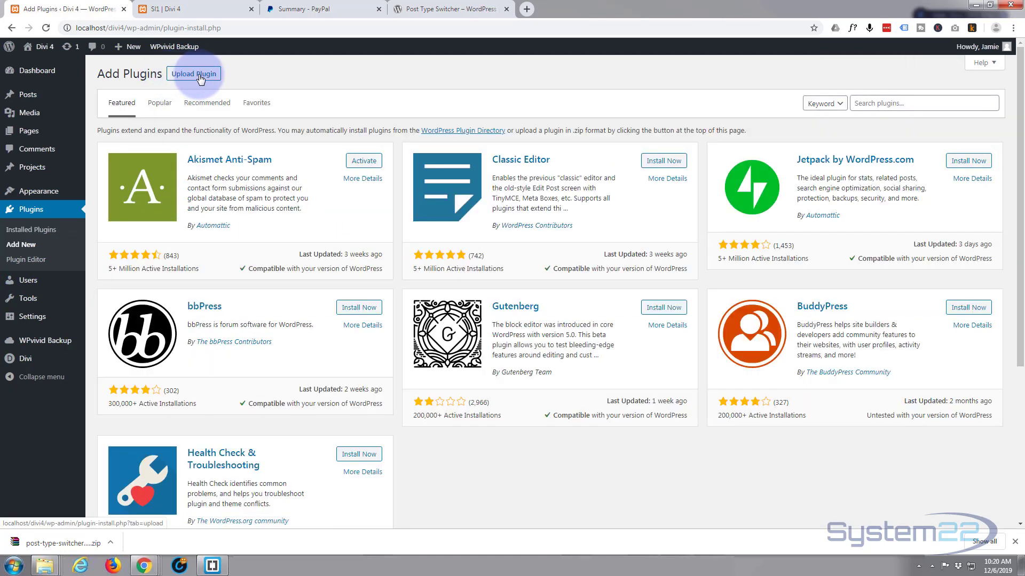
left_click(194, 74)
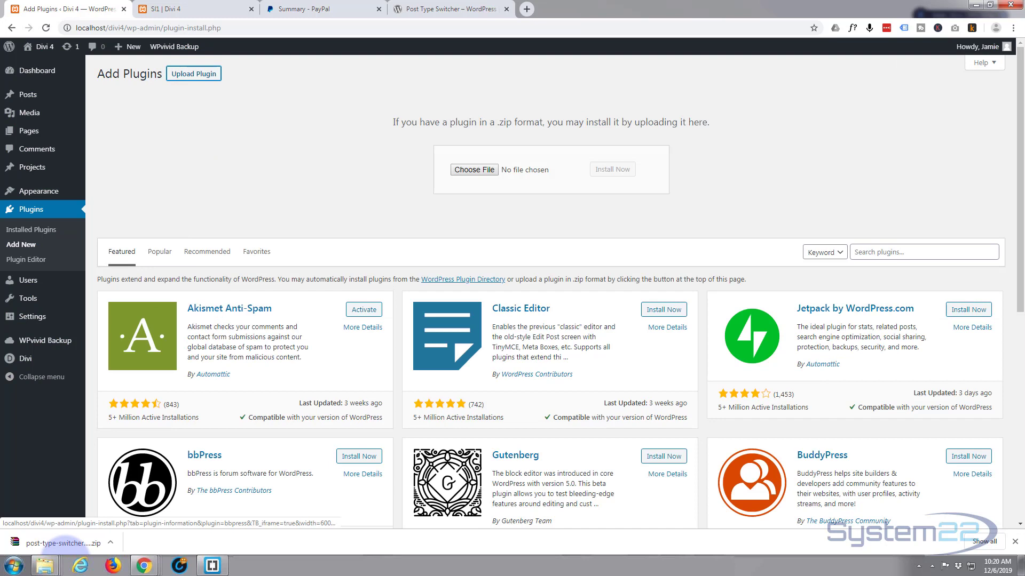
mouse_move(54, 546)
left_mouse_down()
mouse_move(539, 173)
mouse_move(528, 172)
left_mouse_up()
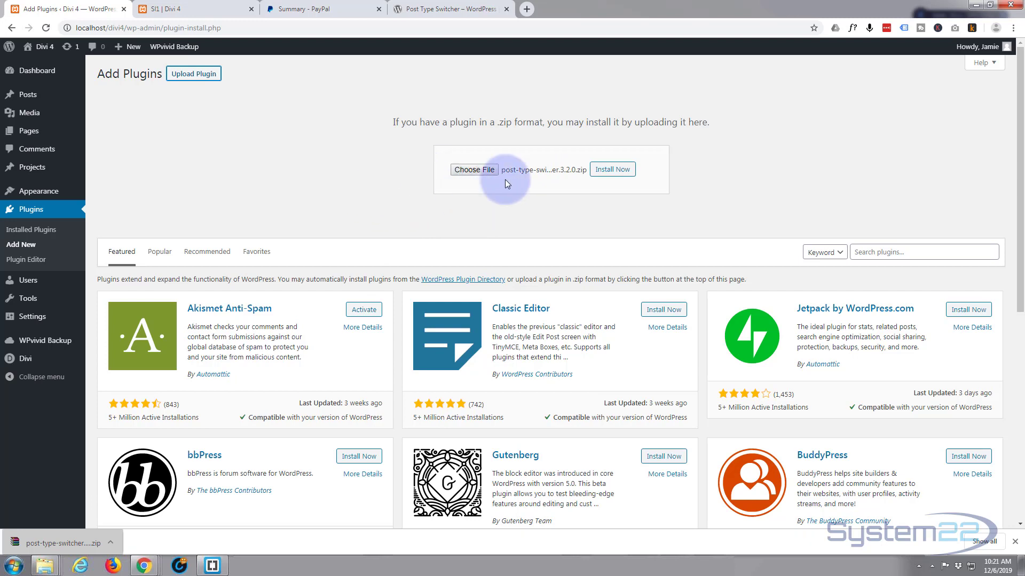
Install the uploaded plugin and activate Post Type Switcher.
left_click(613, 169)
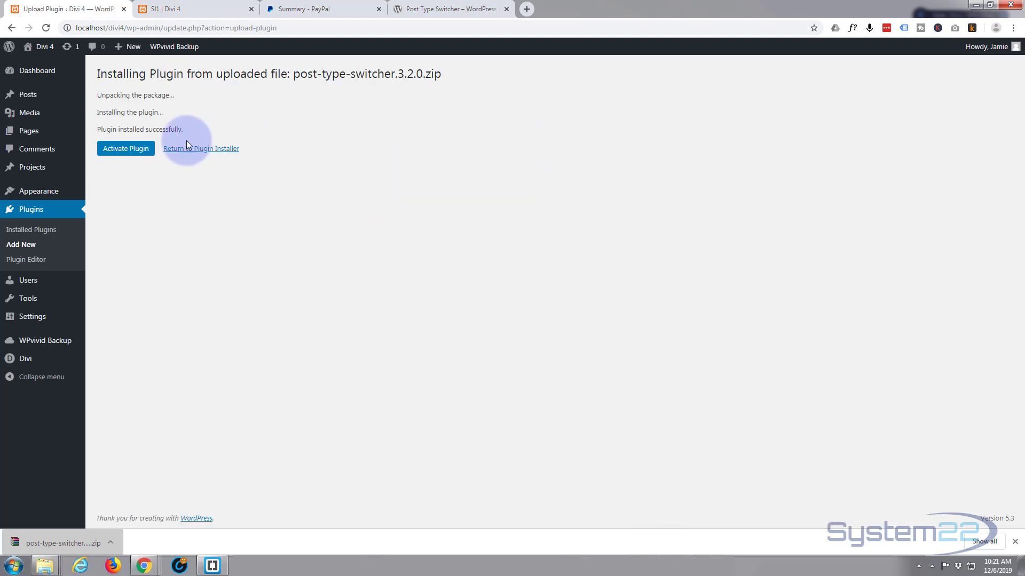
left_click(125, 149)
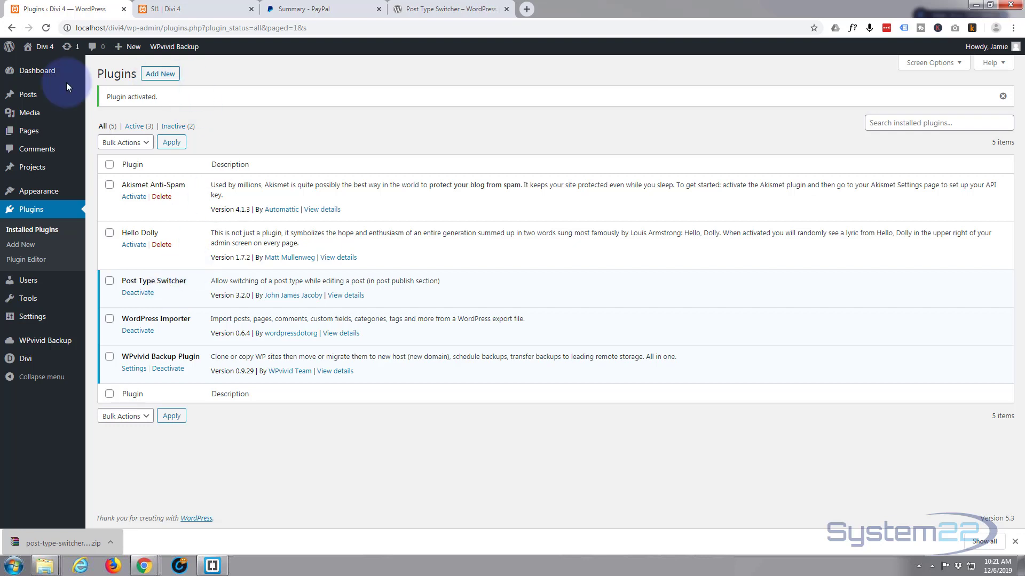
View the empty Projects list, then return to the All Posts list.
left_click(32, 168)
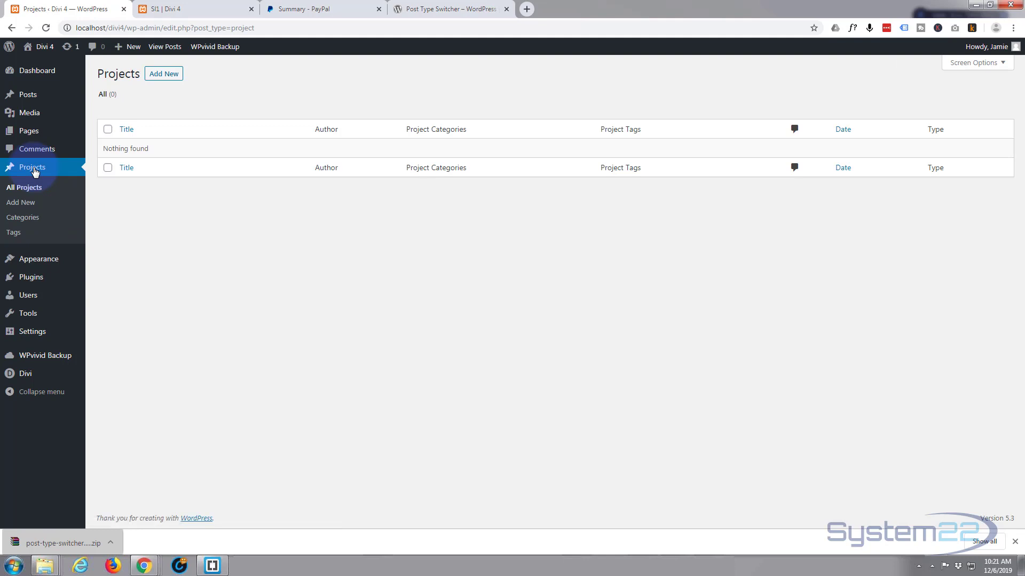
mouse_move(29, 130)
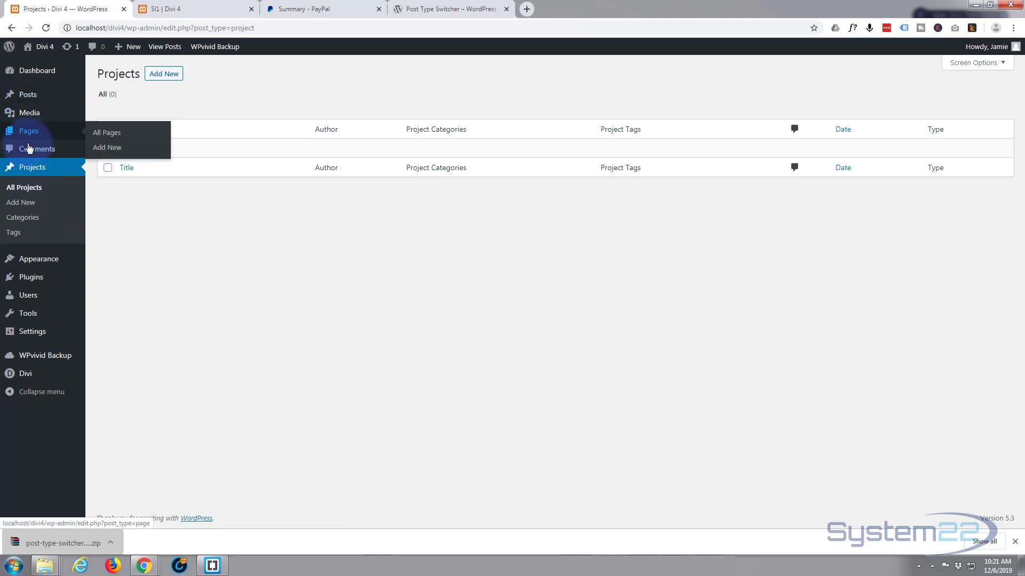
left_click(26, 97)
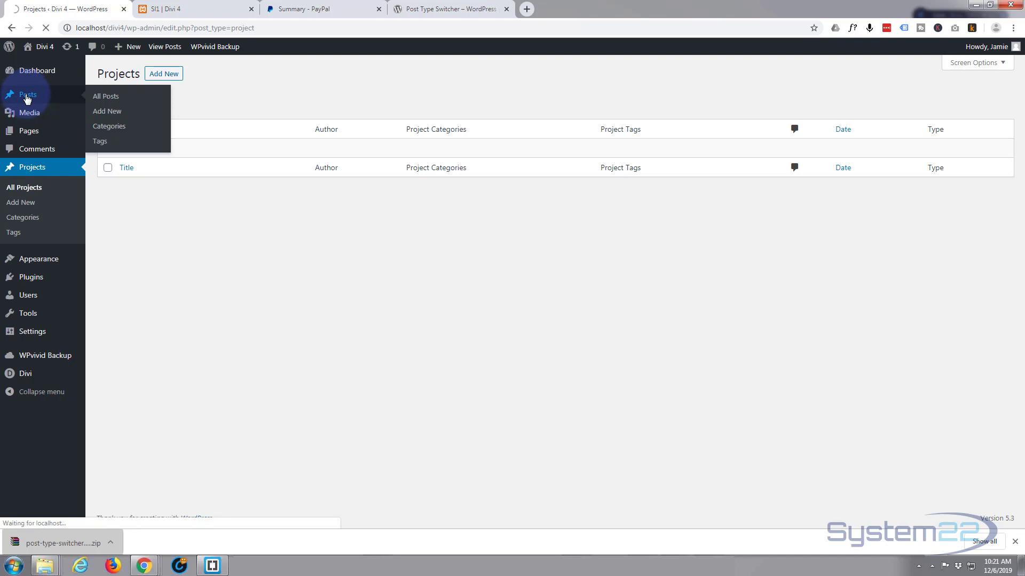
mouse_move(240, 172)
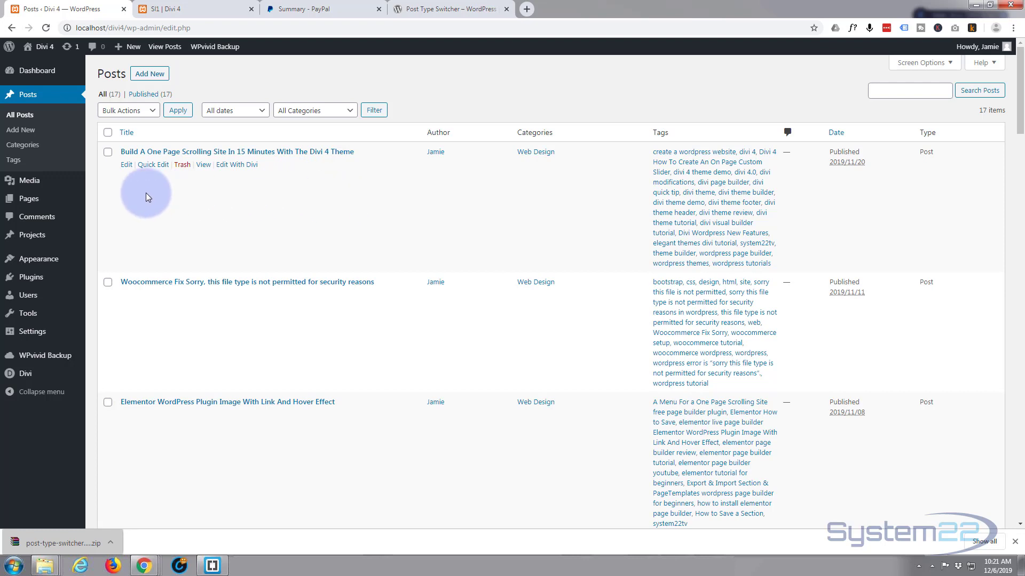
Via Quick Edit, set the first post and the WooCommerce post to Project type and update.
left_click(149, 166)
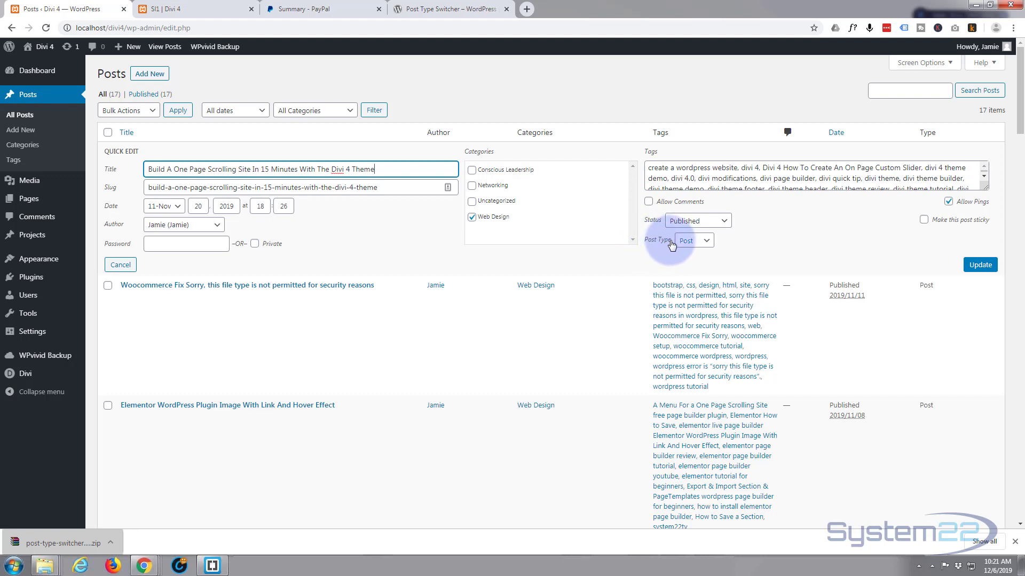
left_click(709, 242)
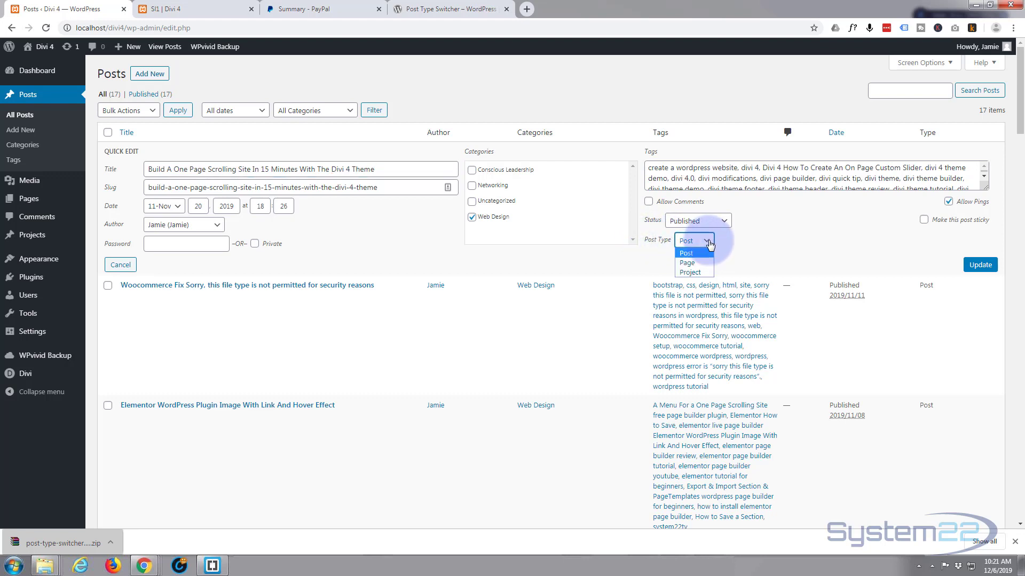
left_click(690, 272)
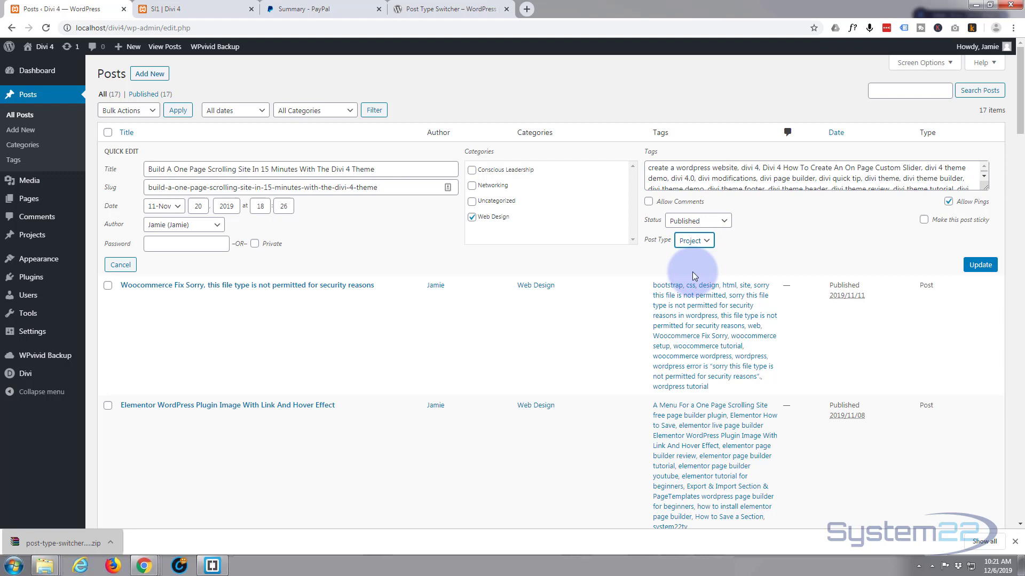
left_click(981, 265)
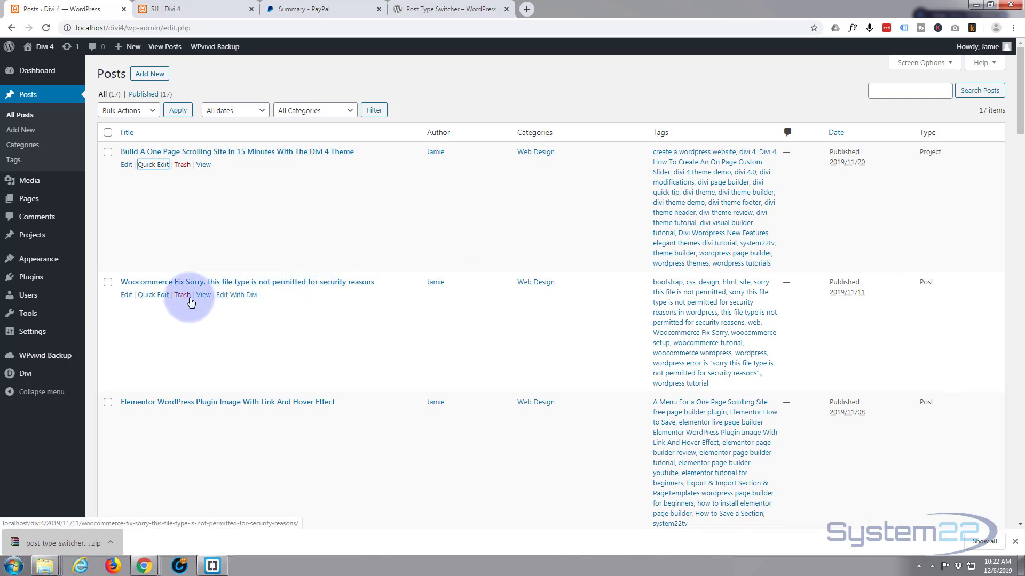
left_click(154, 295)
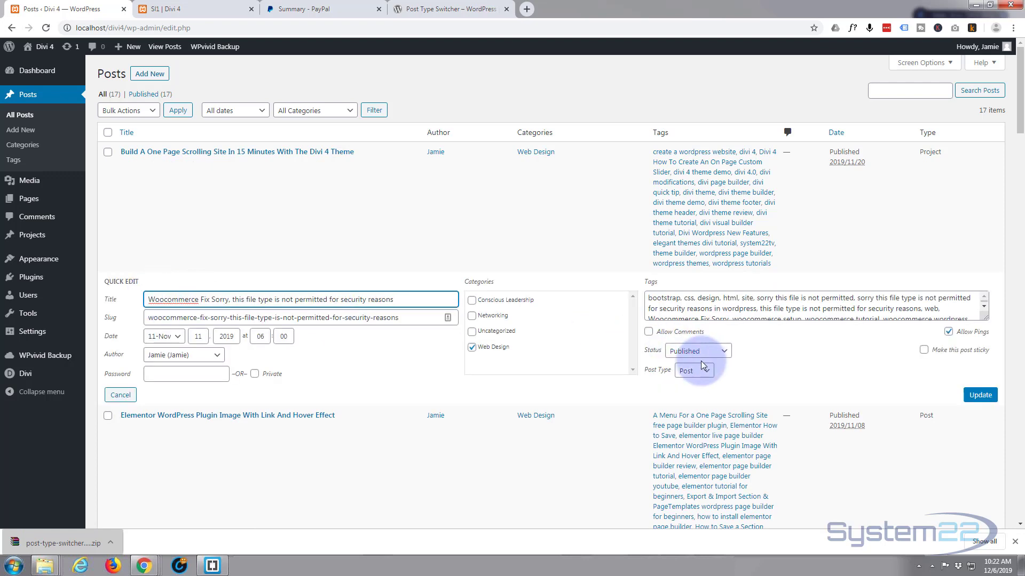
left_click(695, 370)
left_click(694, 395)
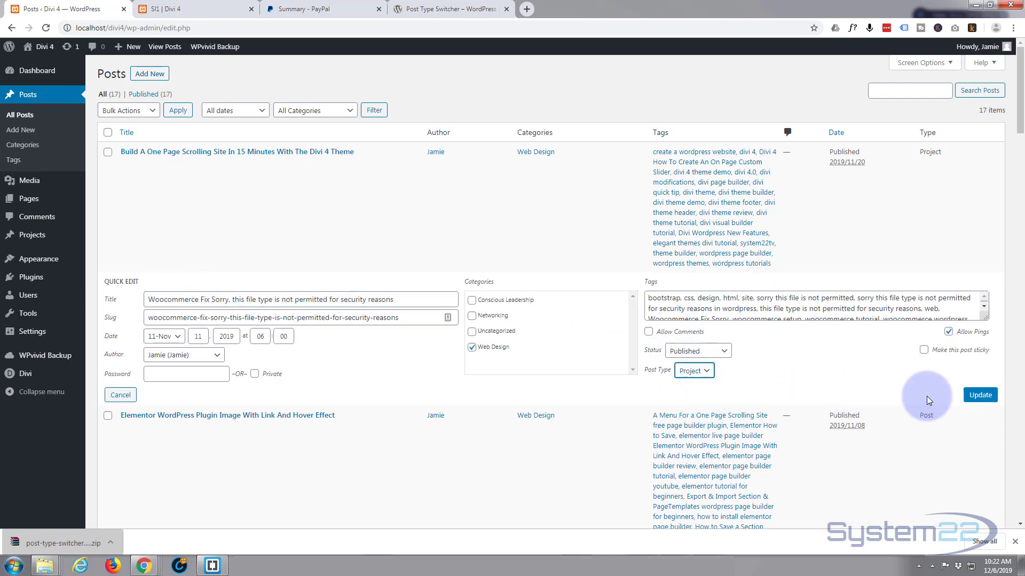
left_click(979, 394)
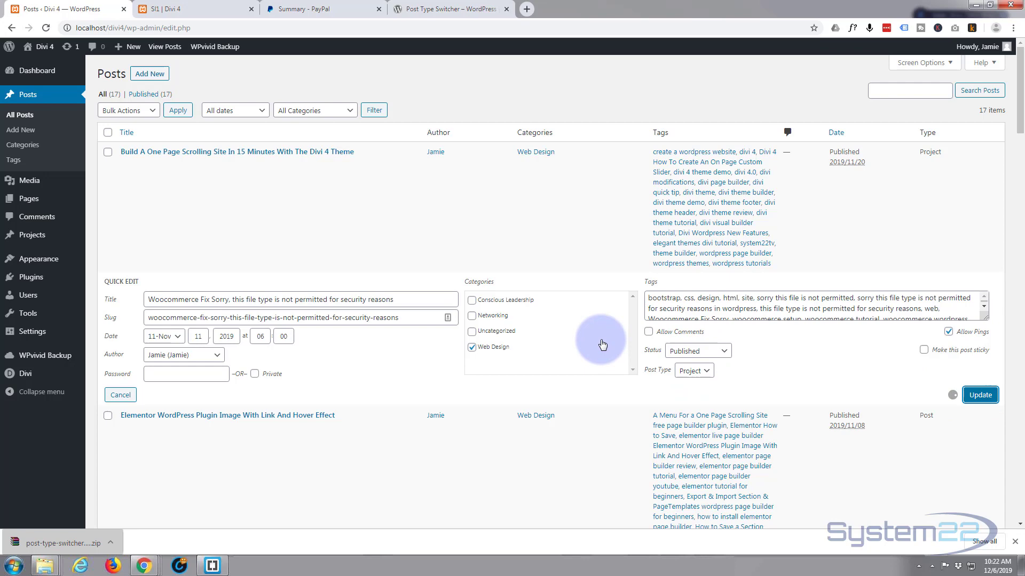
scroll(600, 335, "down", 3)
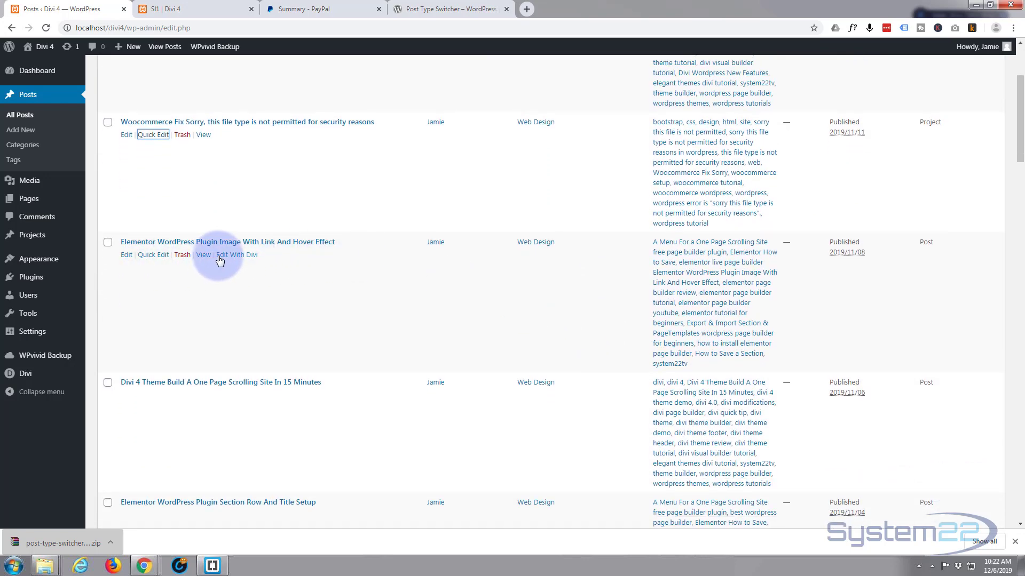
Via Quick Edit, set the Elementor image-hover and Divi 4 Theme posts to Project type and update.
left_click(152, 255)
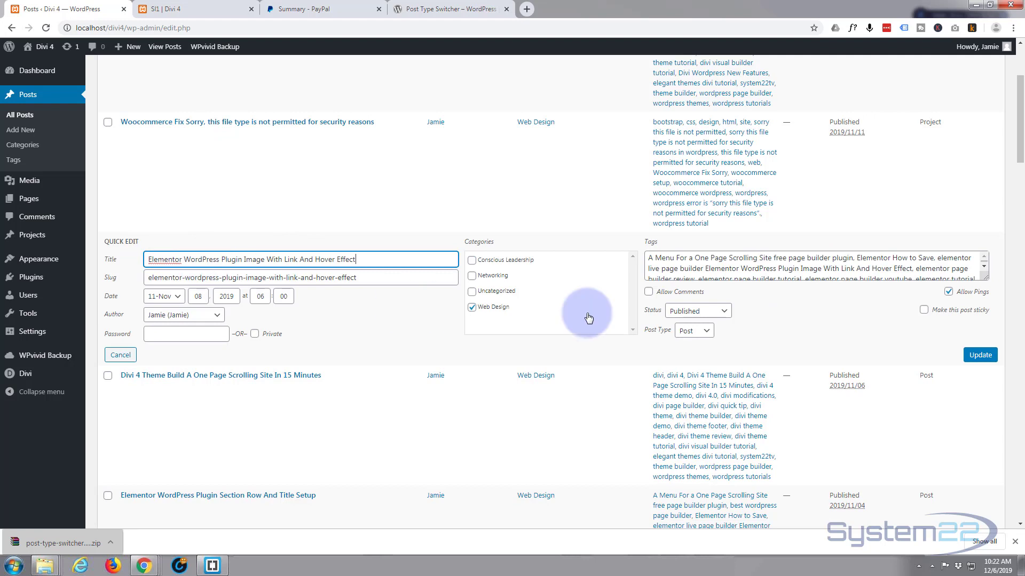
left_click(693, 330)
left_click(693, 354)
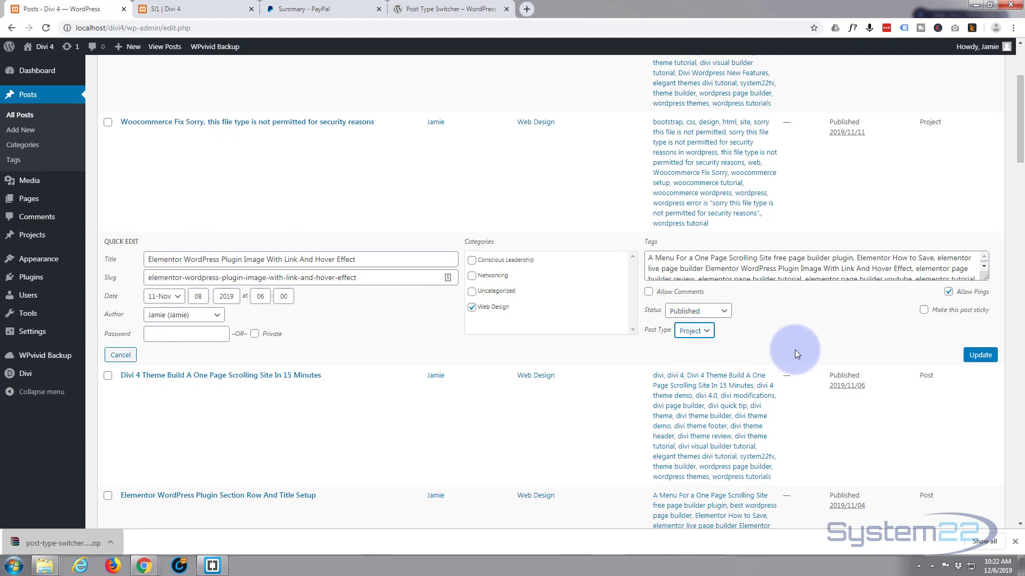
left_click(981, 355)
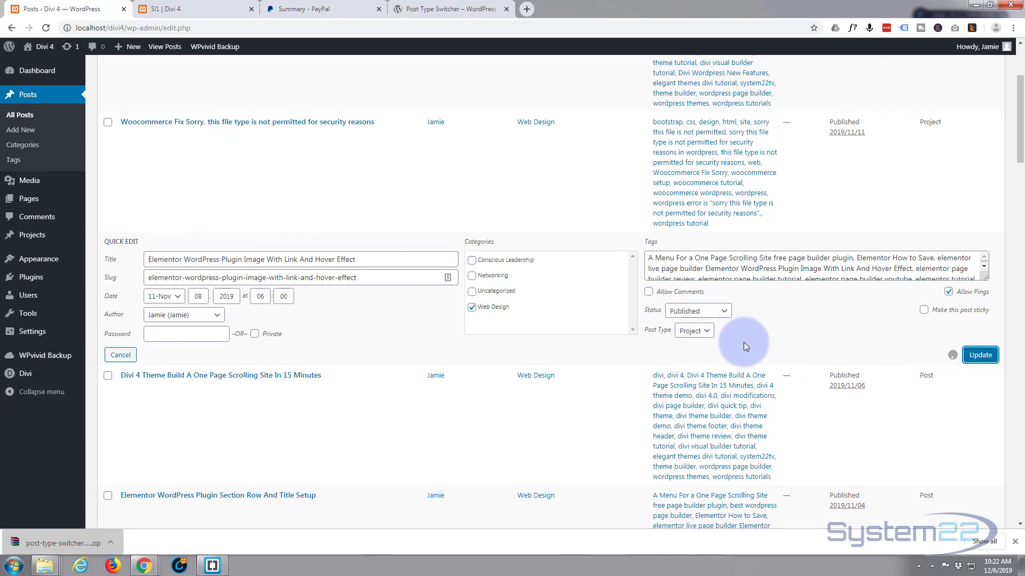
scroll(577, 311, "down", 2)
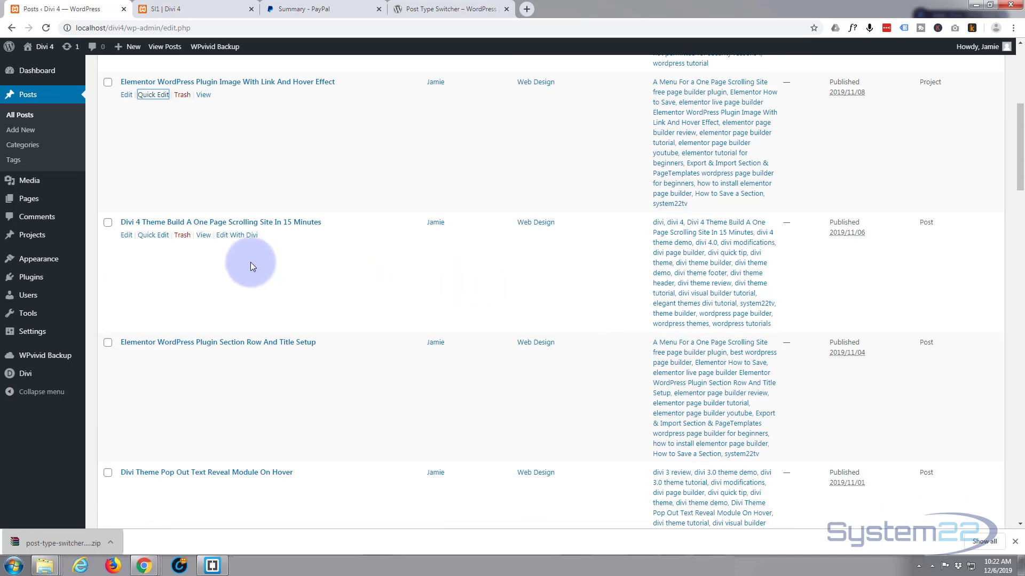
left_click(152, 235)
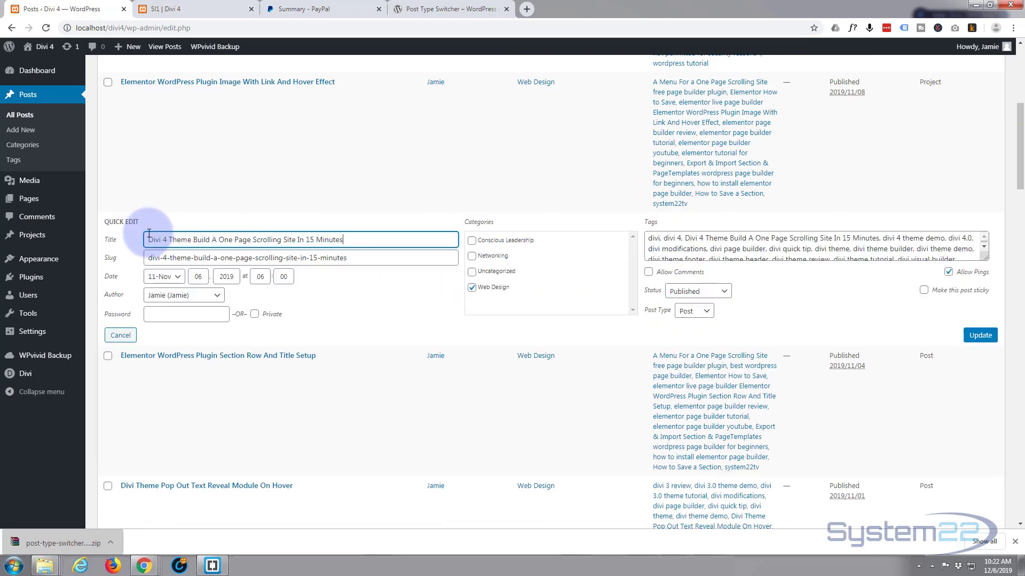
left_click(697, 311)
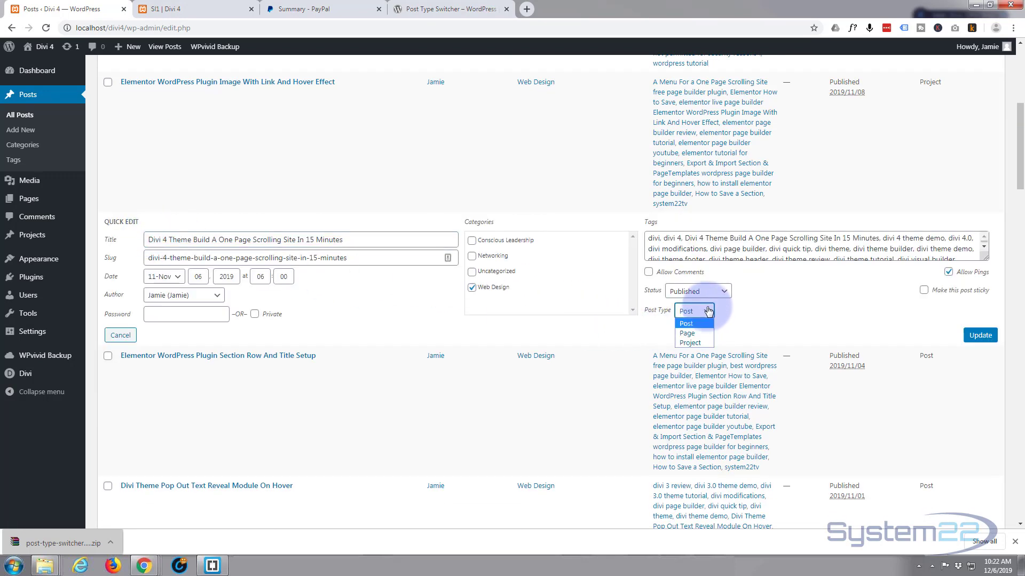
left_click(691, 343)
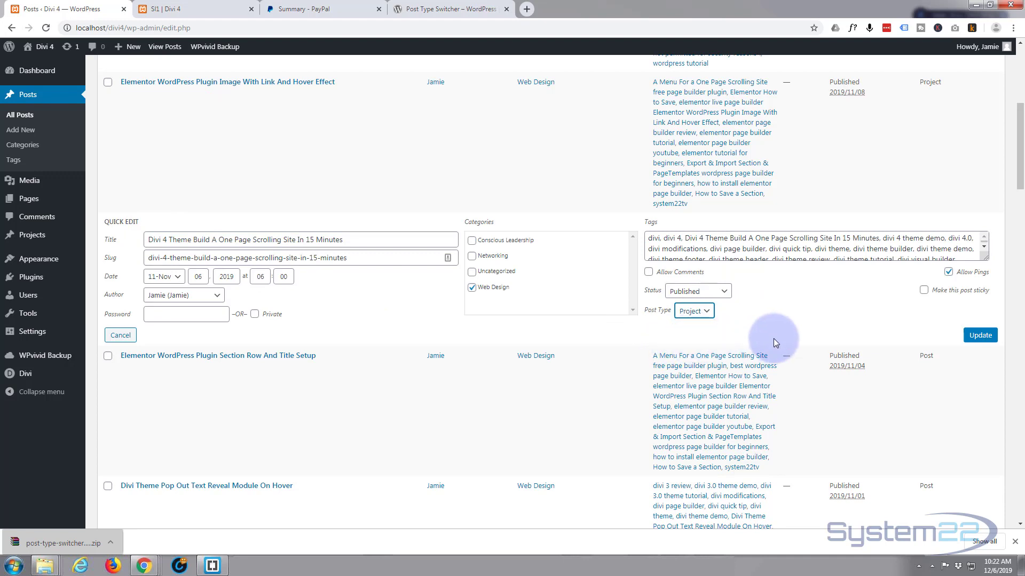
left_click(981, 335)
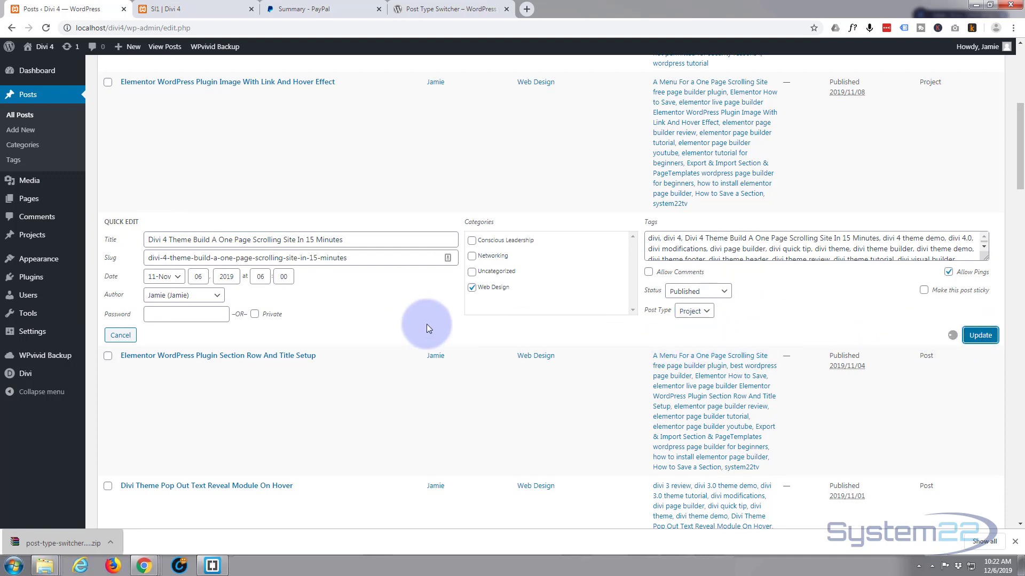
scroll(423, 314, "up", 5)
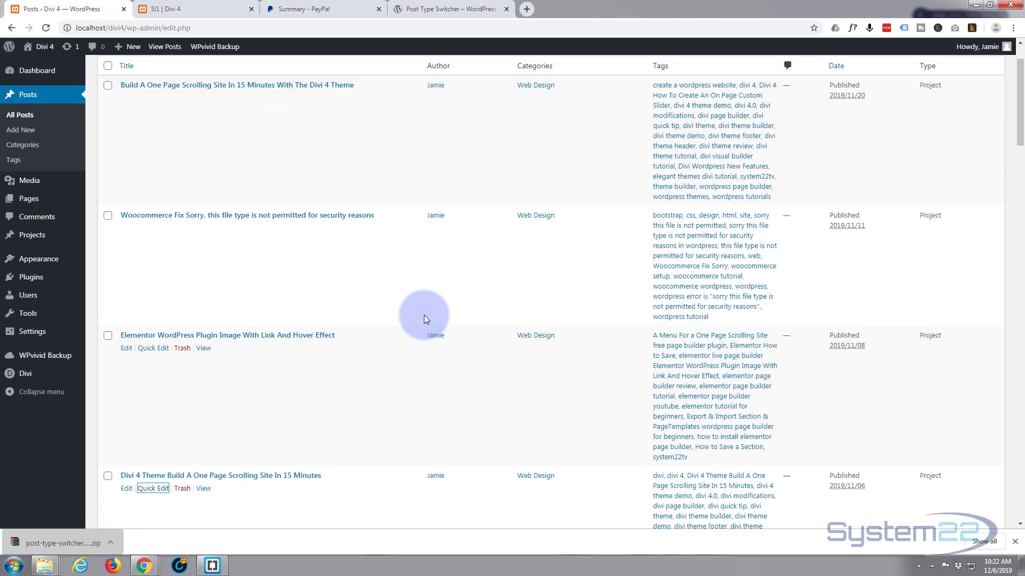
scroll(433, 292, "down", 2)
scroll(434, 288, "down", 1)
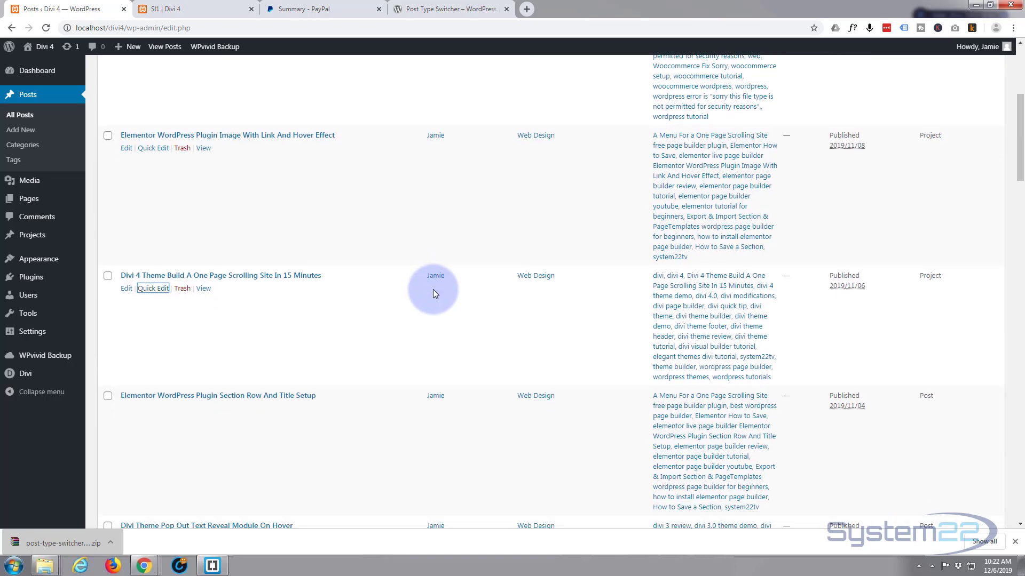
scroll(426, 308, "up", 5)
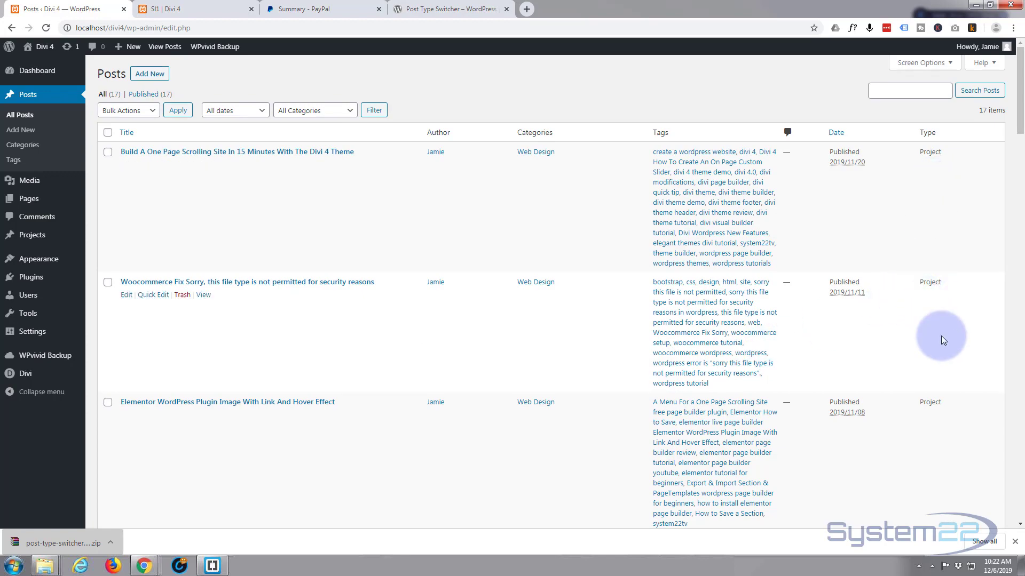
scroll(941, 335, "down", 3)
scroll(962, 392, "down", 3)
scroll(964, 392, "down", 3)
scroll(965, 392, "down", 3)
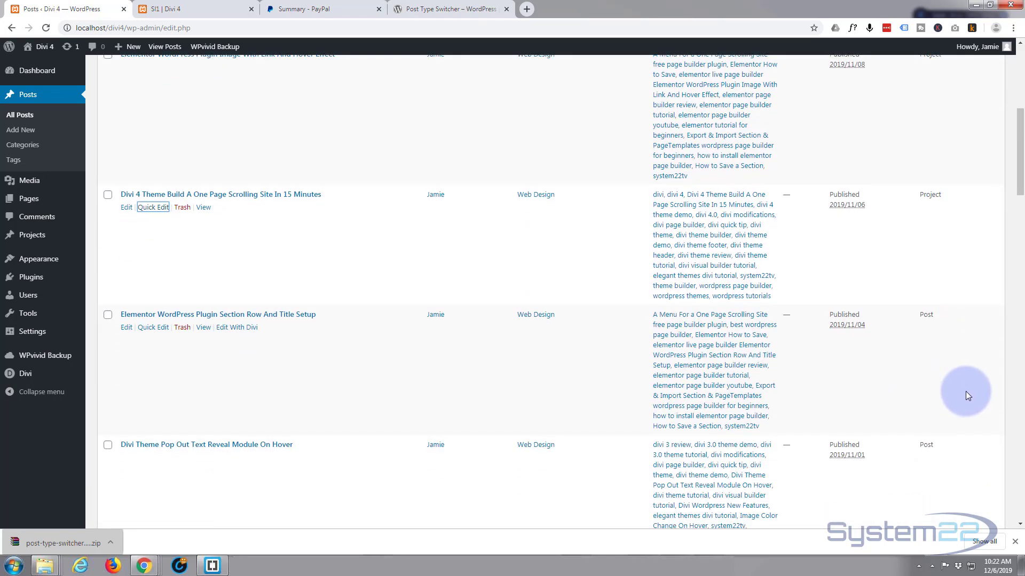
scroll(965, 391, "down", 3)
scroll(966, 391, "down", 2)
scroll(923, 362, "up", 4)
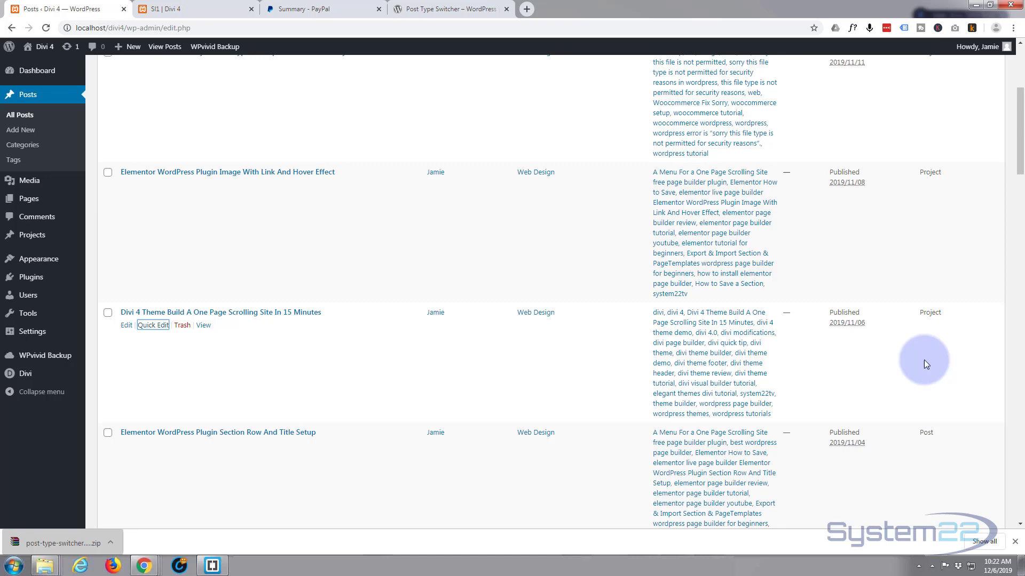
scroll(924, 360, "up", 4)
scroll(925, 360, "up", 2)
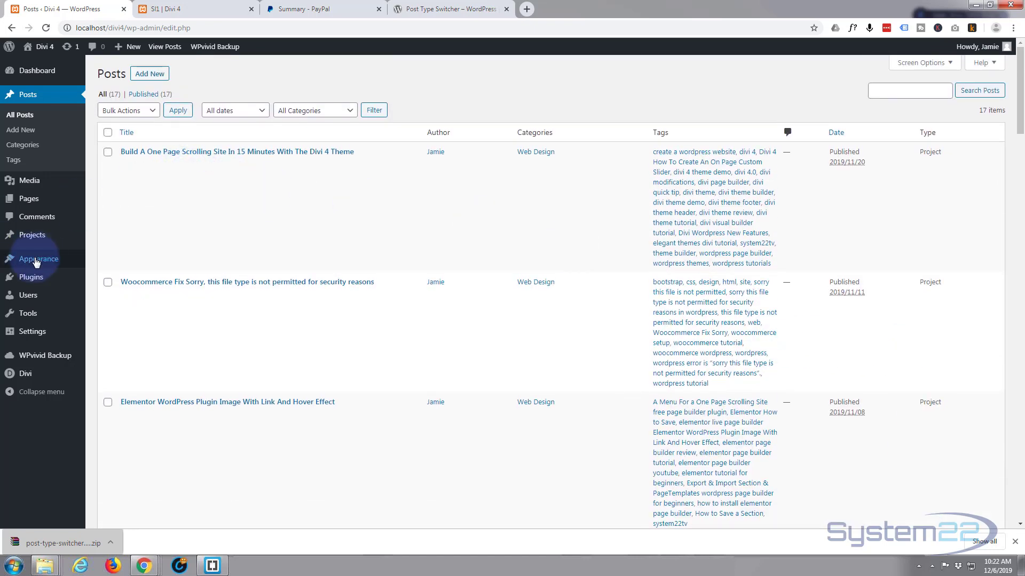
Check the Projects list now holds the four converted posts, then switch to the Sl1 | Divi 4 homepage.
left_click(34, 236)
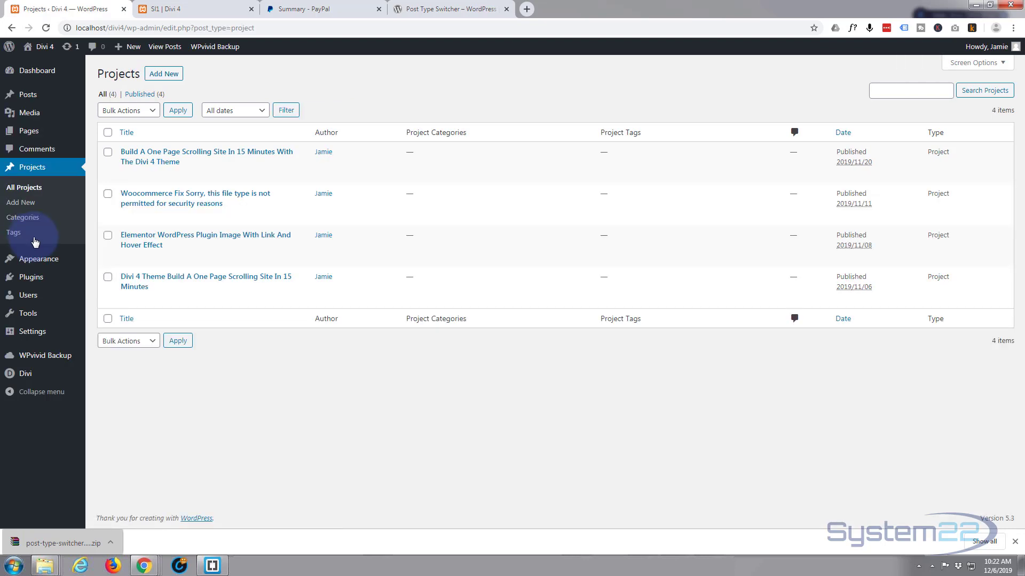
mouse_move(240, 201)
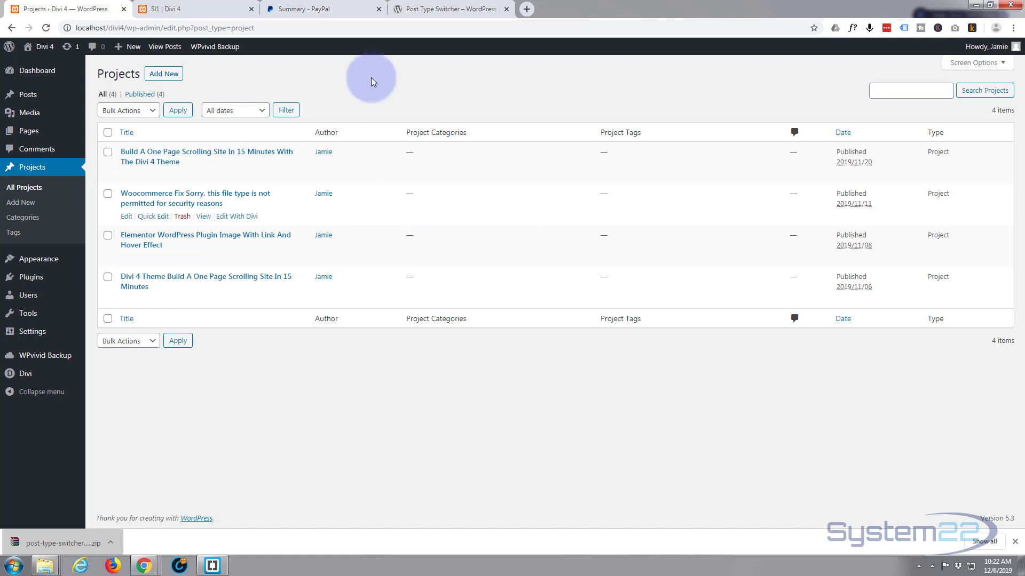
left_click(182, 9)
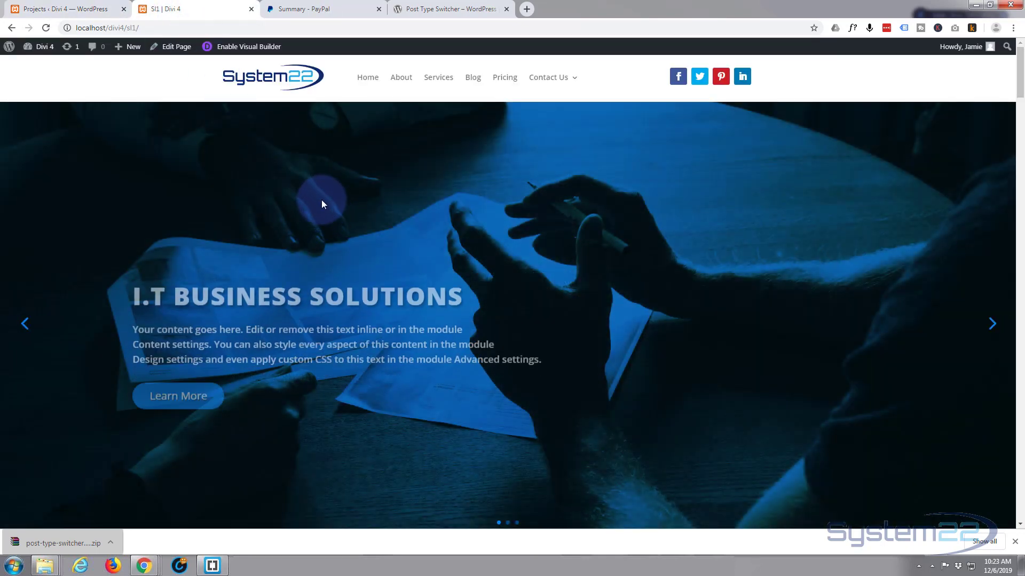
Enable the Visual Builder on the homepage and reach the blog slider section.
left_click(249, 47)
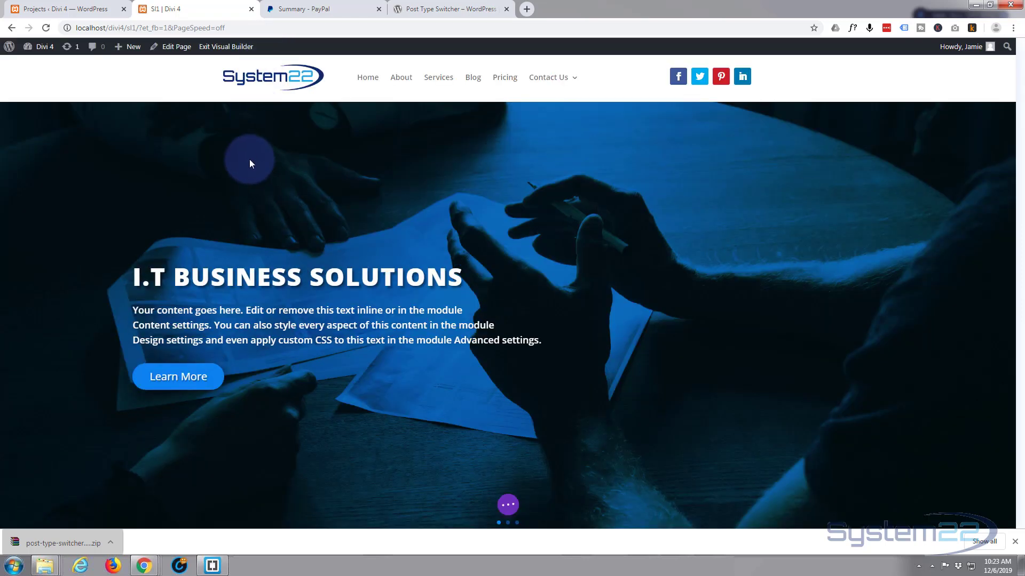
scroll(242, 156, "down", 1)
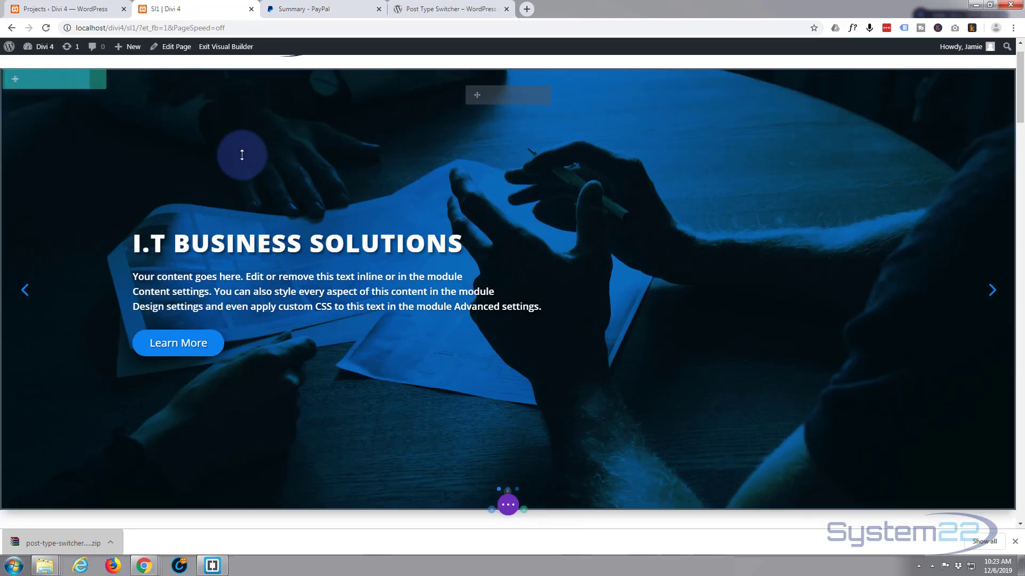
scroll(242, 157, "down", 3)
scroll(352, 339, "down", 1)
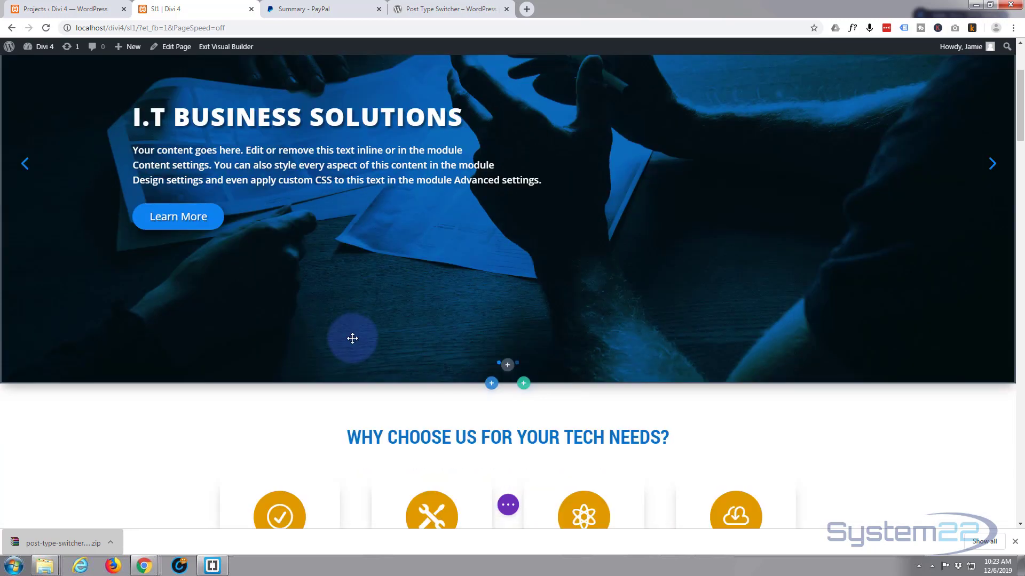
scroll(349, 340, "down", 8)
scroll(367, 391, "down", 5)
scroll(368, 390, "down", 5)
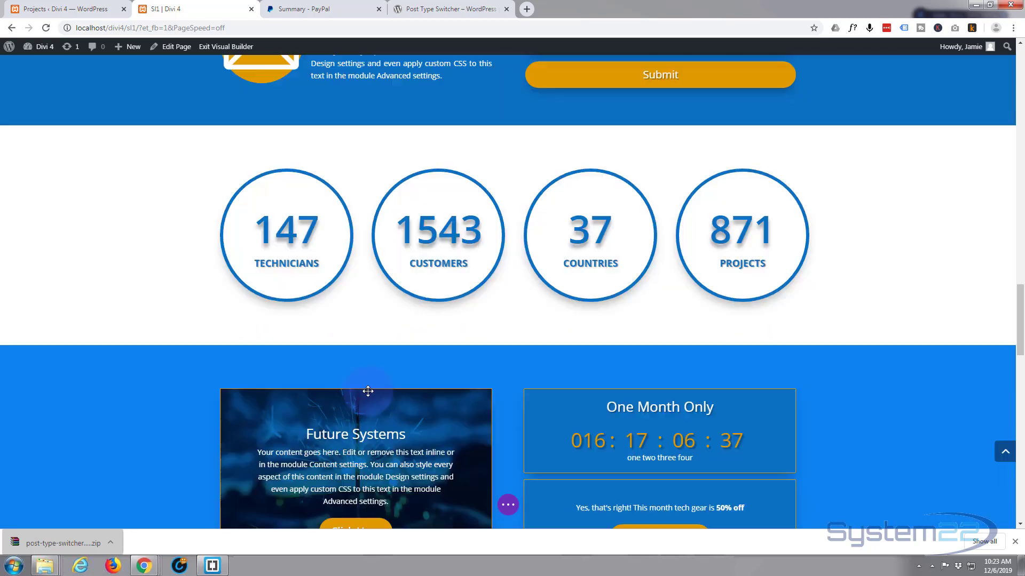
scroll(368, 391, "down", 3)
scroll(367, 390, "down", 8)
scroll(367, 390, "down", 1)
scroll(368, 391, "down", 5)
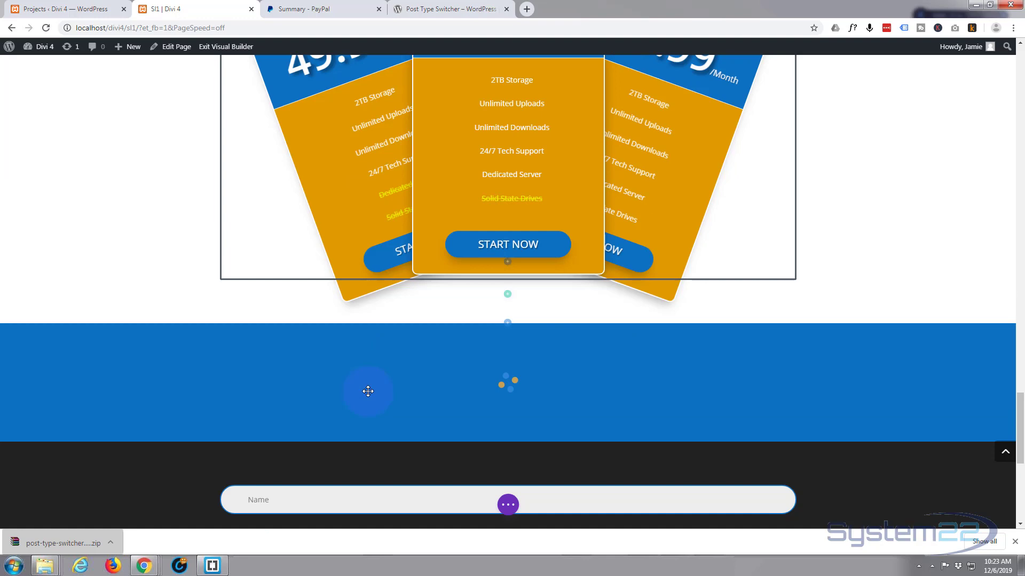
scroll(368, 390, "down", 4)
scroll(367, 390, "down", 3)
scroll(189, 367, "up", 5)
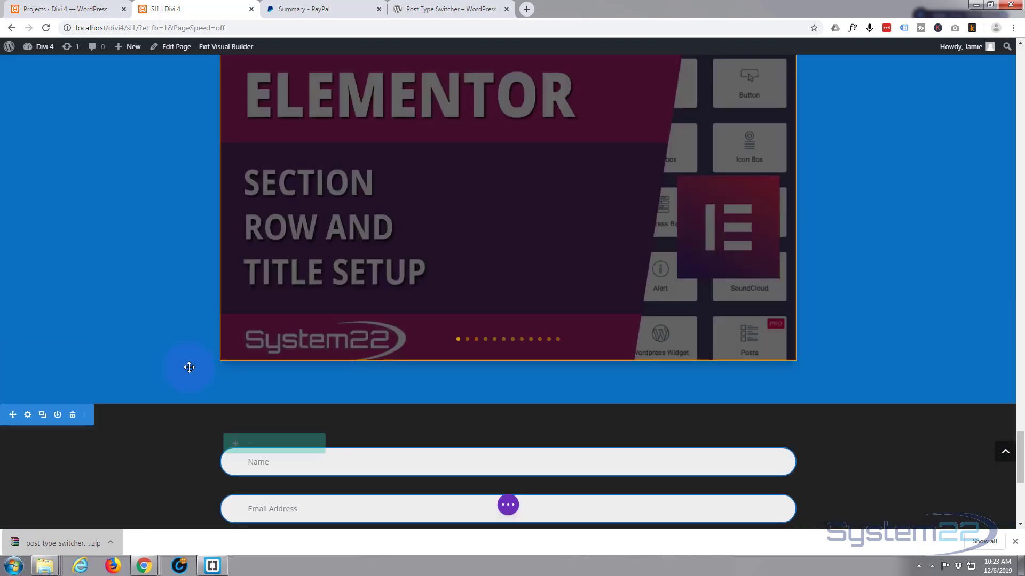
scroll(189, 366, "up", 4)
scroll(189, 367, "down", 3)
scroll(190, 367, "down", 2)
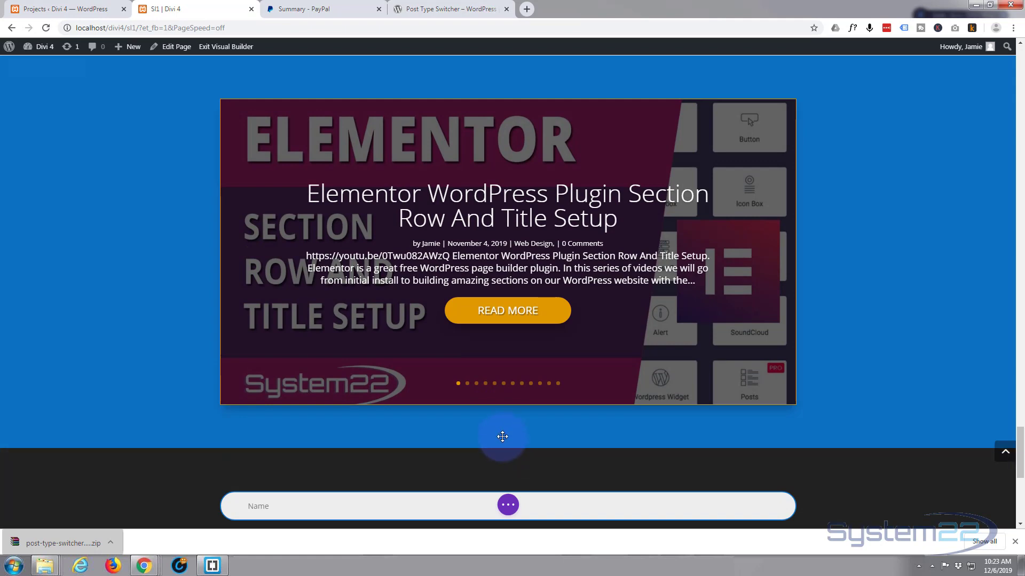
mouse_move(507, 448)
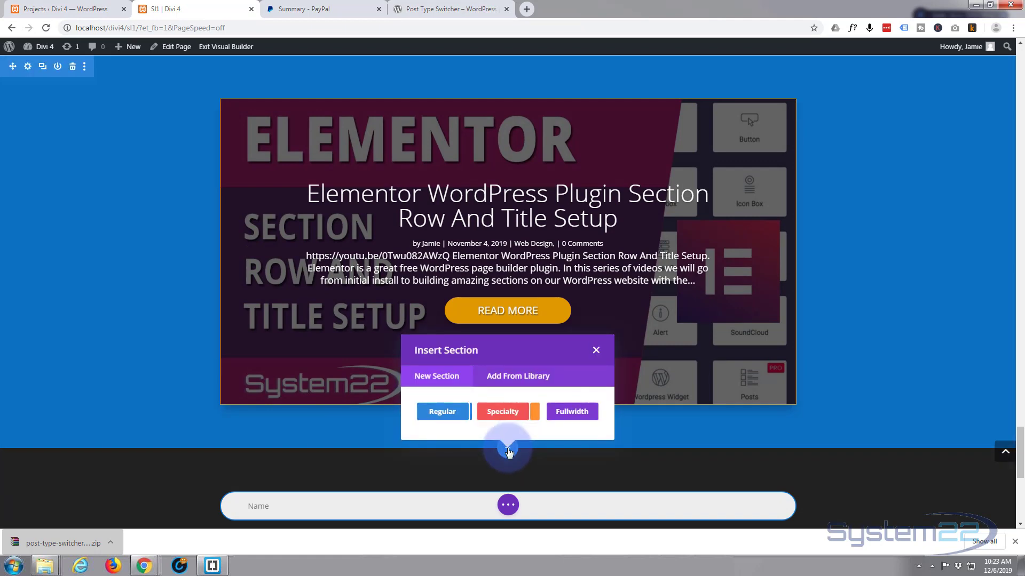
Insert a Regular section with a one-column row holding a Filterable Portfolio module.
left_click(448, 411)
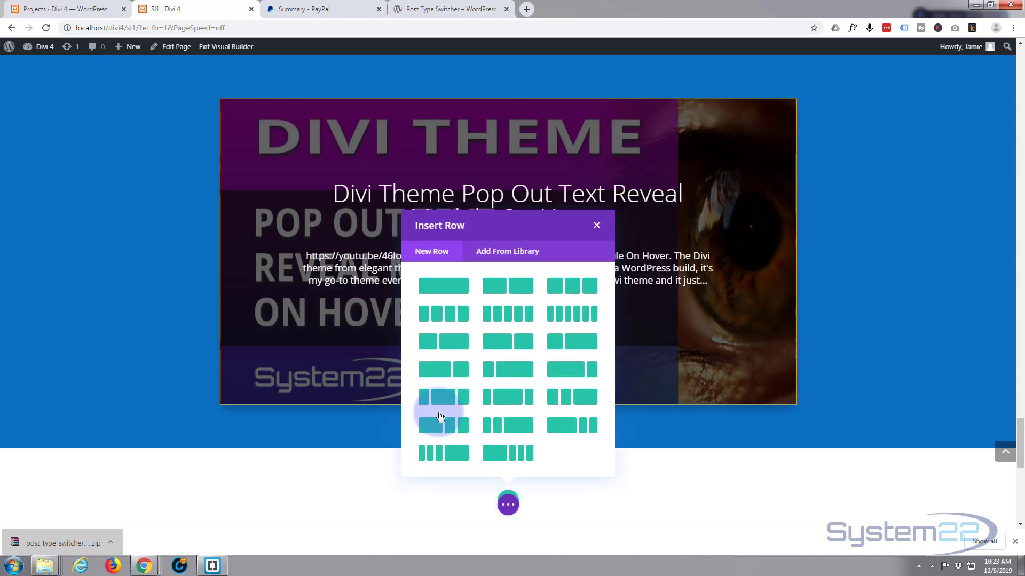
left_click(451, 292)
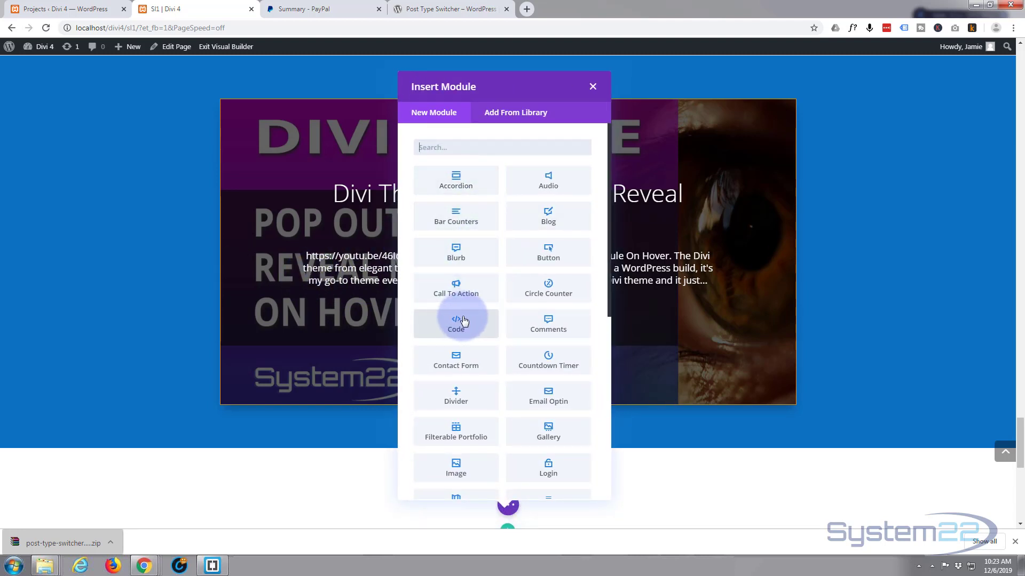
left_click(455, 433)
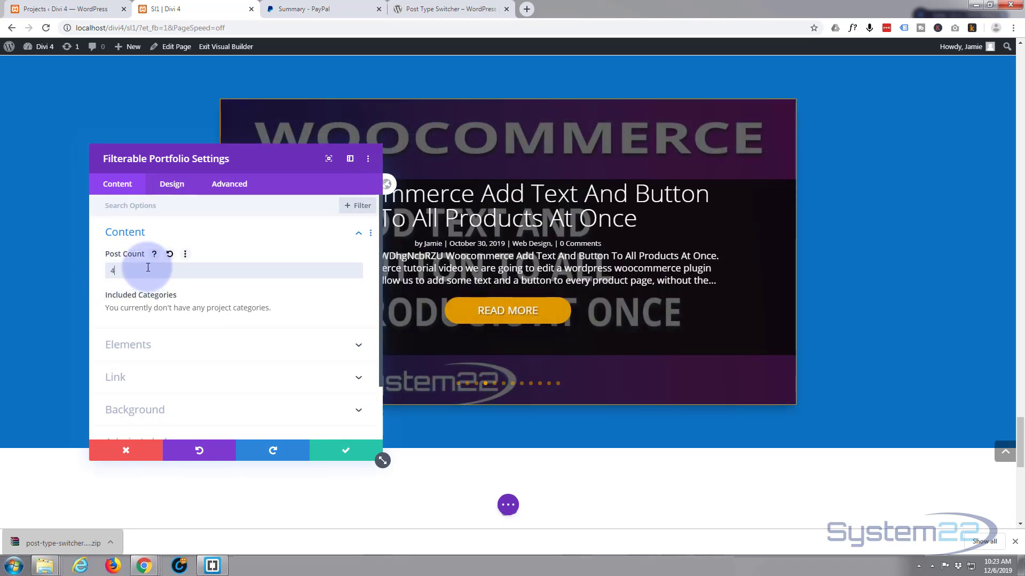
scroll(146, 268, "down", 3)
scroll(39, 313, "down", 5)
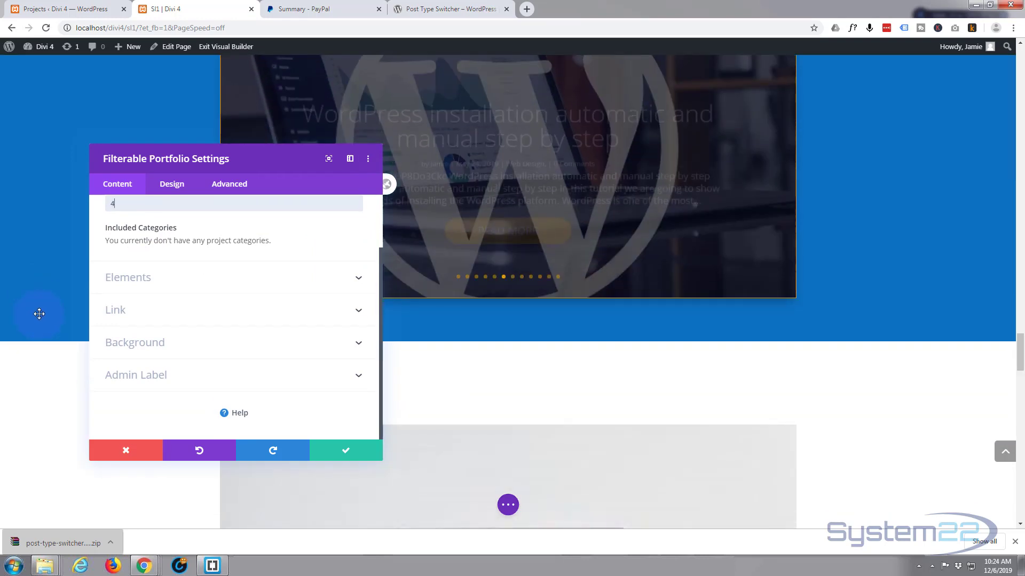
scroll(39, 313, "down", 2)
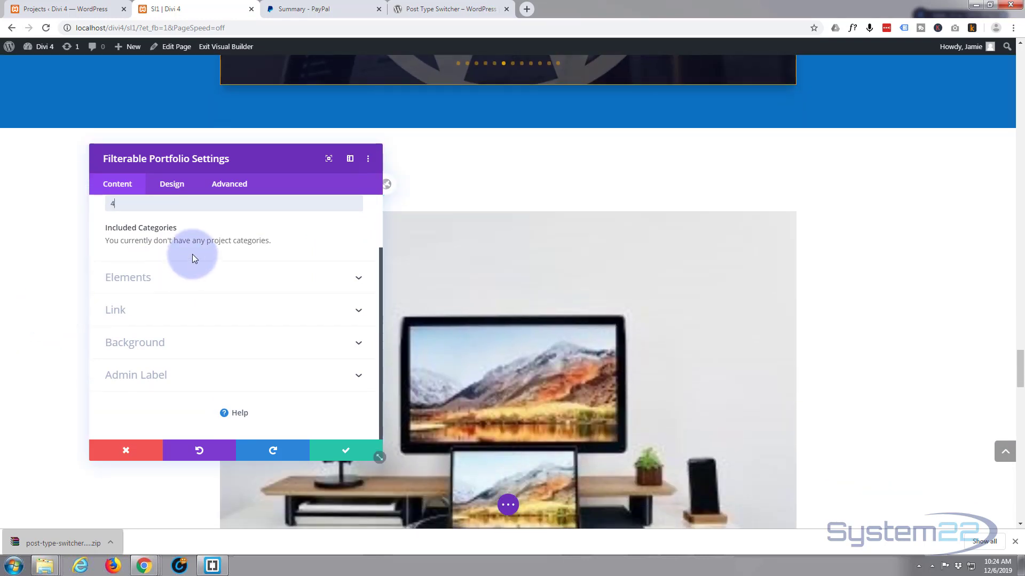
Set the Filterable Portfolio's Design layout to Grid.
left_click(169, 186)
left_click(128, 263)
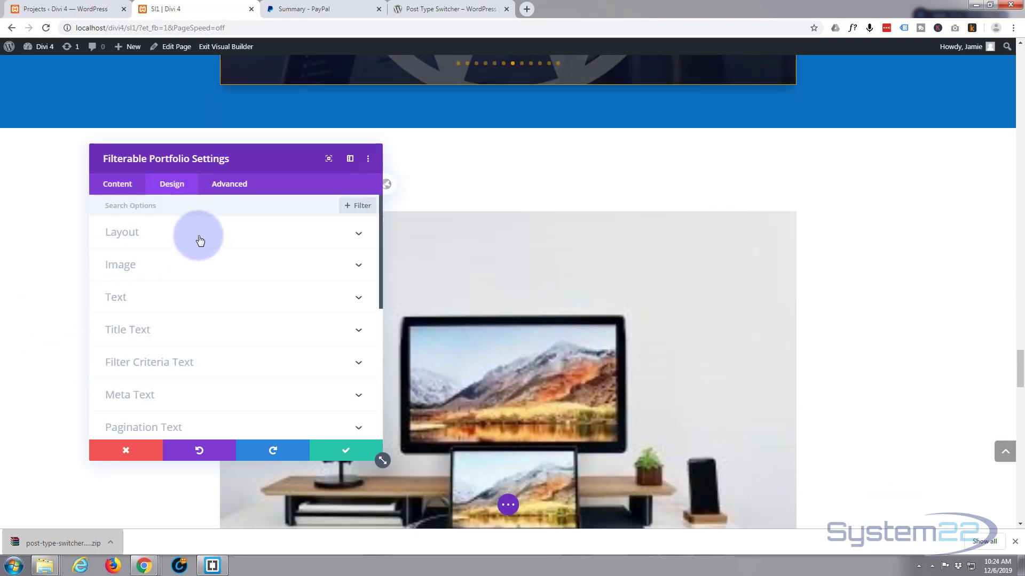
left_click(196, 271)
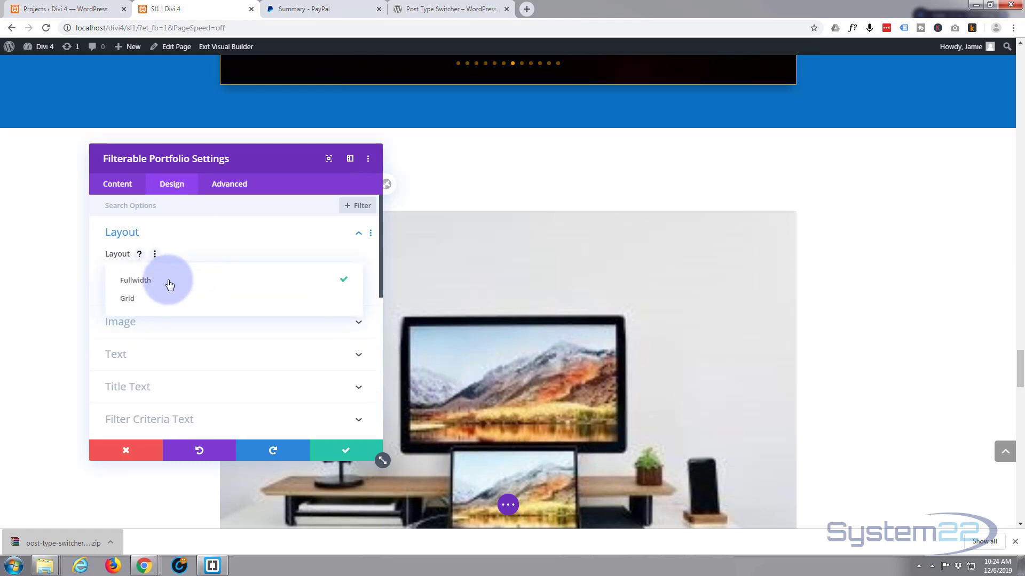
left_click(132, 302)
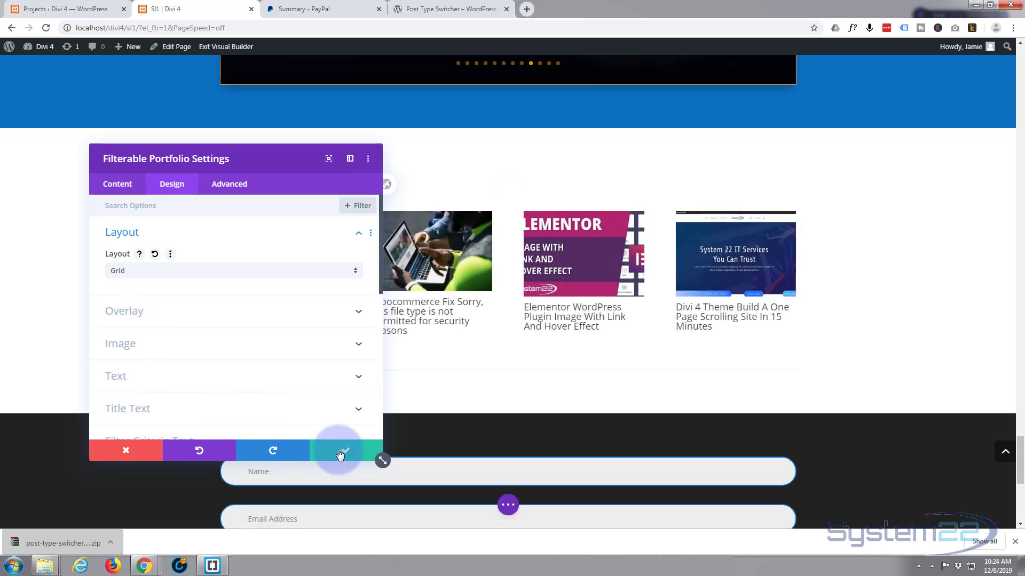
Save the Filterable Portfolio settings so the four-project grid shows below the blog slider.
left_click(342, 455)
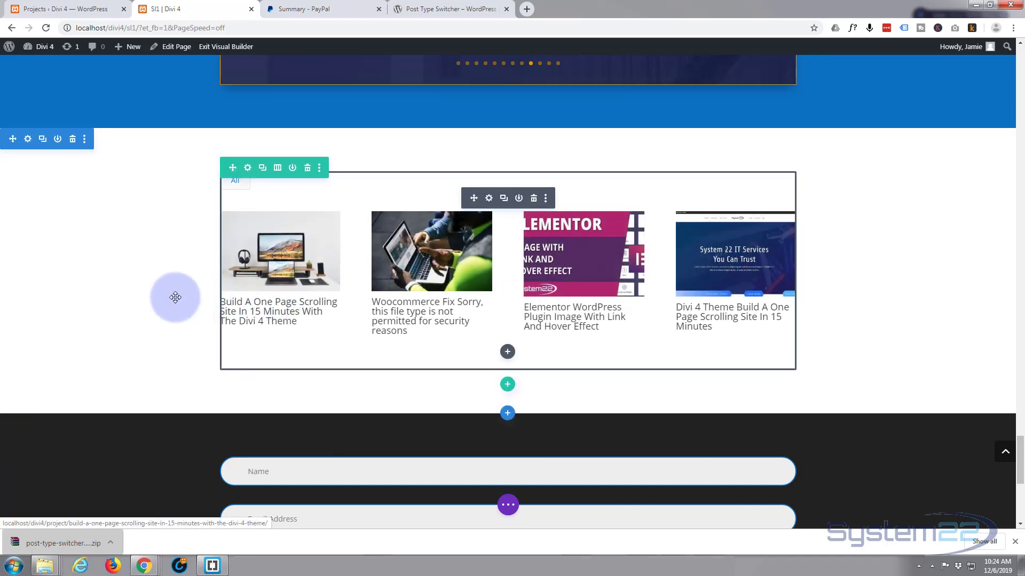
scroll(176, 298, "up", 5)
scroll(141, 267, "up", 5)
scroll(141, 268, "up", 5)
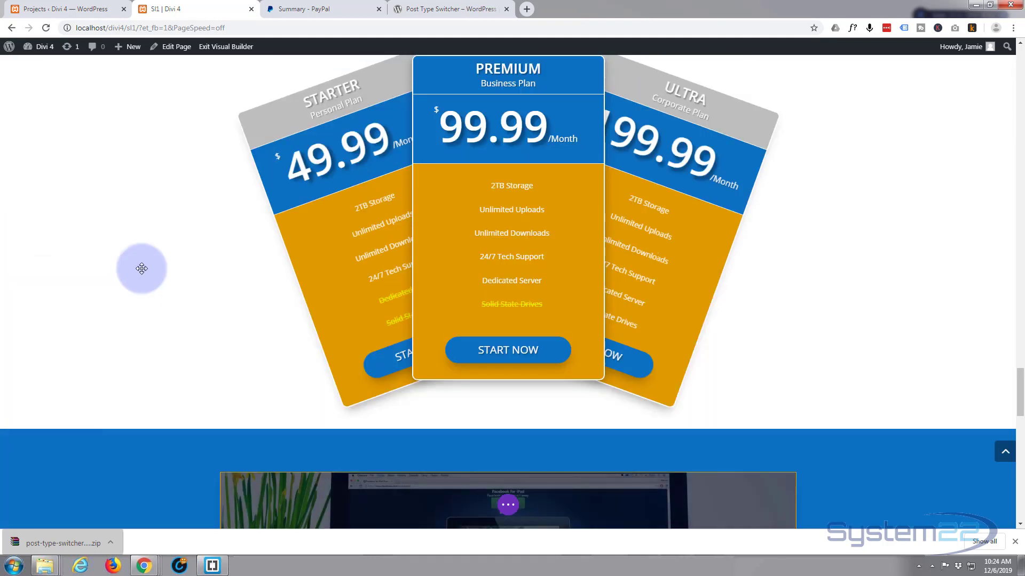
scroll(141, 268, "up", 5)
scroll(141, 268, "up", 5)
scroll(141, 268, "up", 3)
scroll(185, 225, "up", 1)
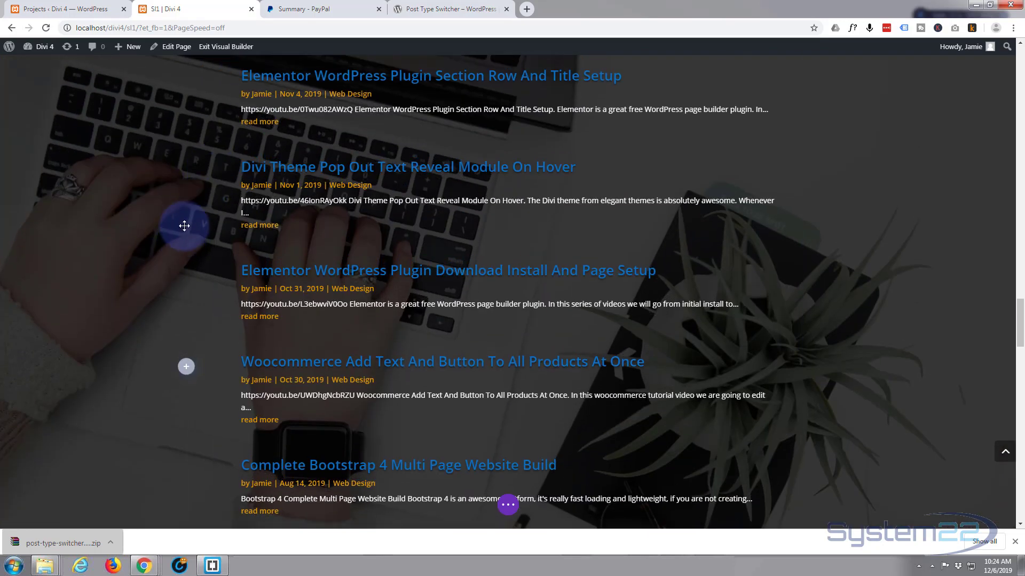
scroll(185, 226, "down", 3)
scroll(180, 236, "down", 5)
scroll(177, 240, "down", 5)
scroll(178, 245, "down", 3)
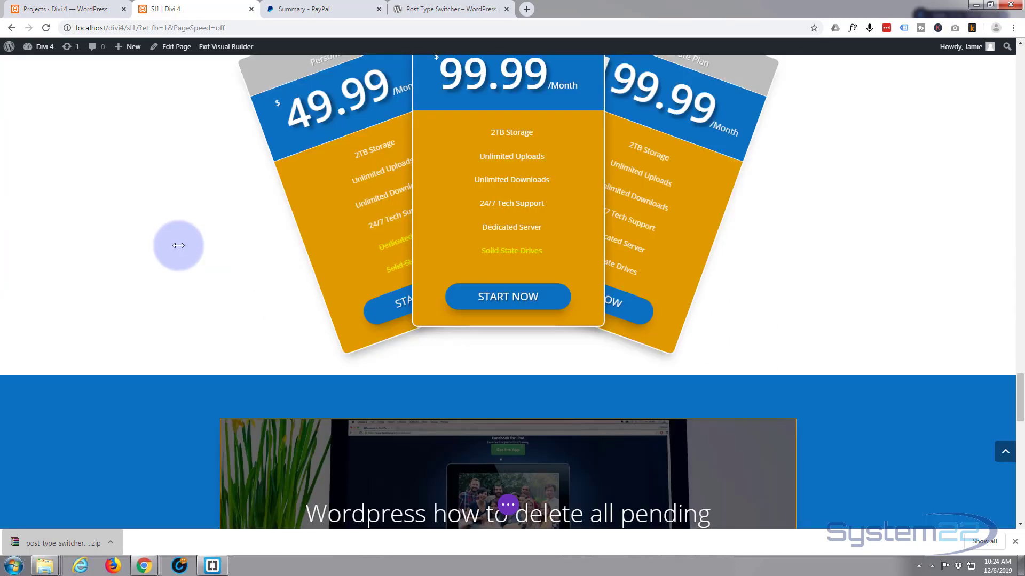
scroll(179, 245, "down", 5)
scroll(179, 245, "down", 5)
scroll(384, 240, "down", 4)
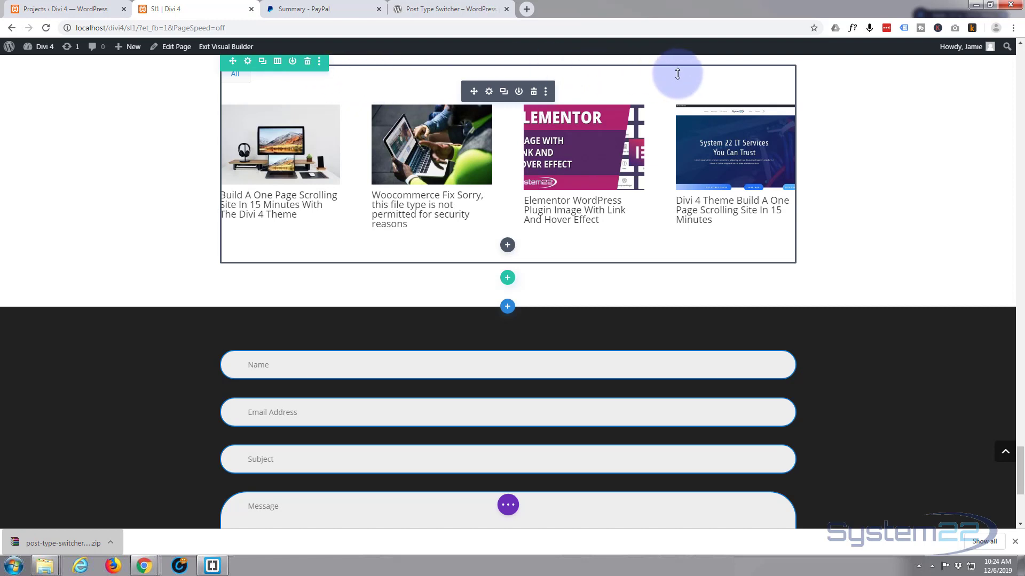
scroll(624, 161, "up", 2)
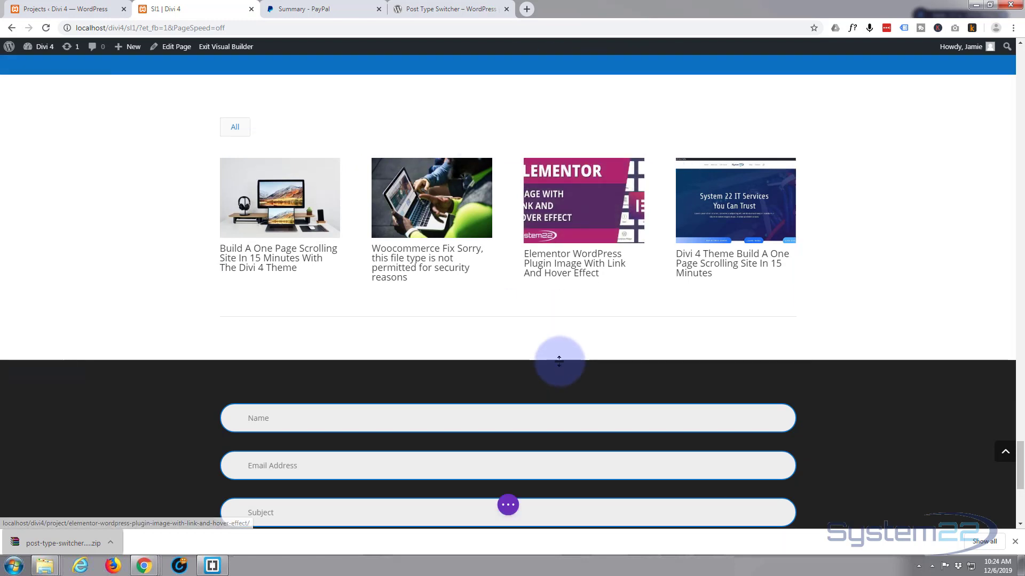